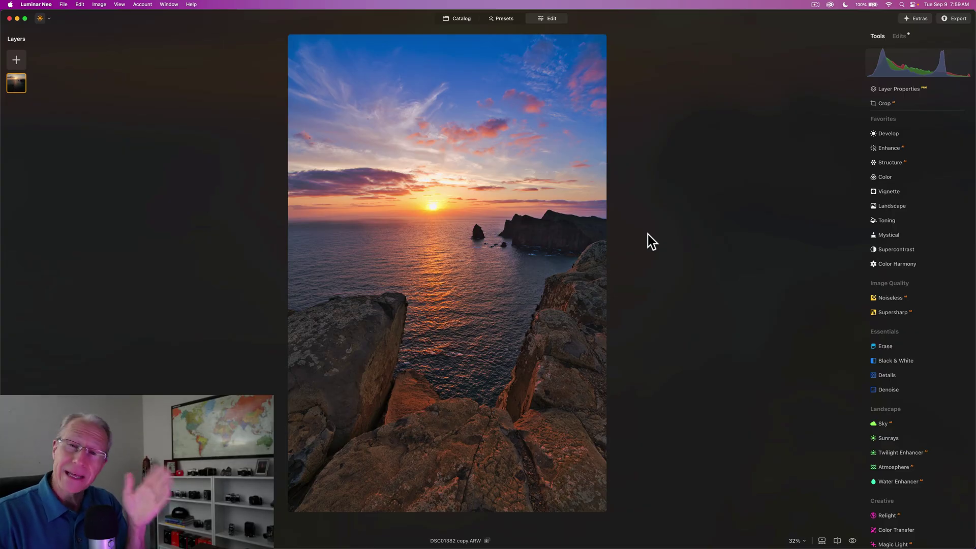
Check the photo against its original, then scroll through the 43%-off Upgrade Pass preorder page in Chrome.
key("backslash")
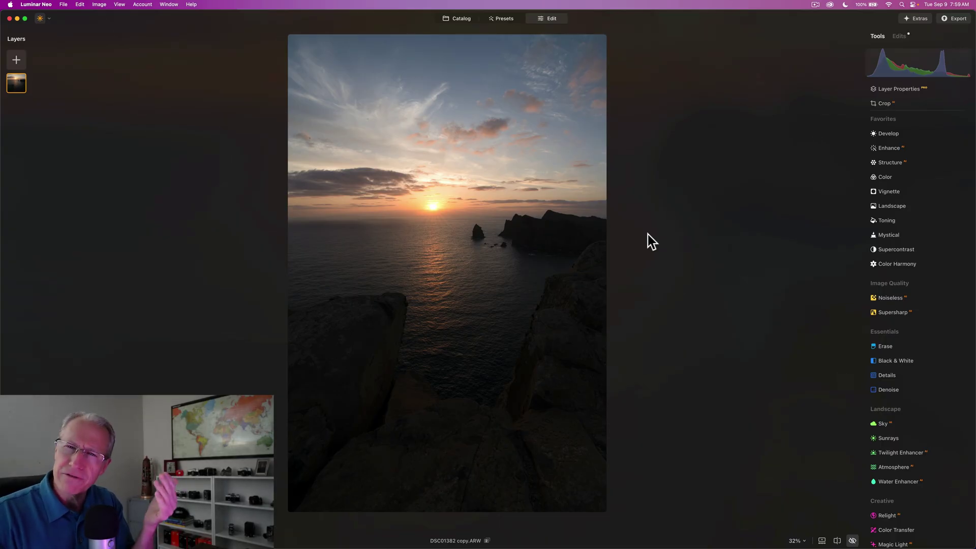
key("backslash")
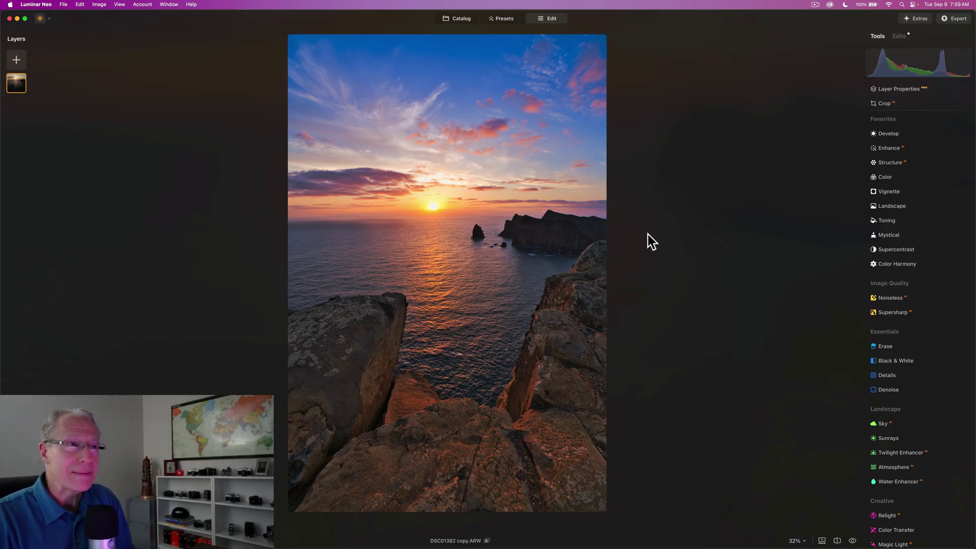
key("super+Tab")
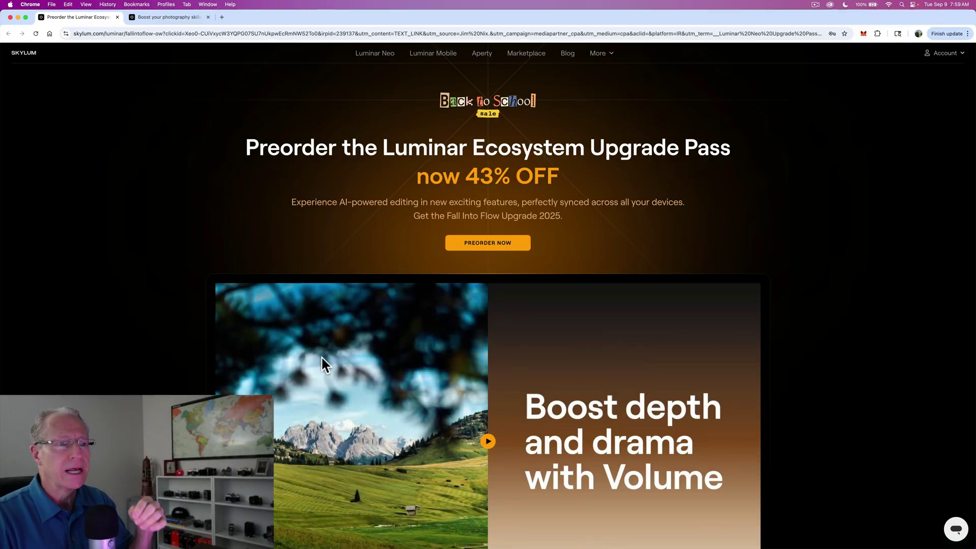
scroll(322, 357, "down", 1)
scroll(322, 358, "down", 5)
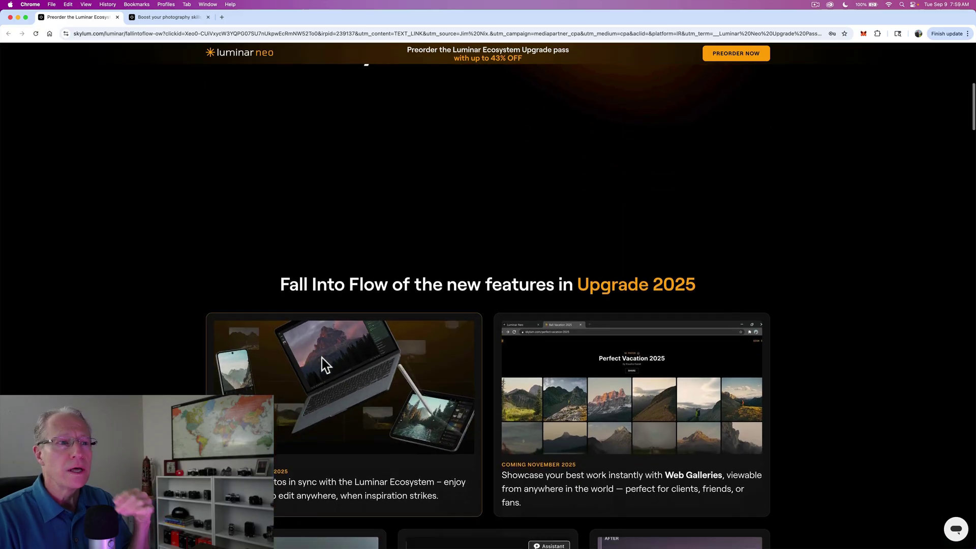
scroll(322, 358, "down", 4)
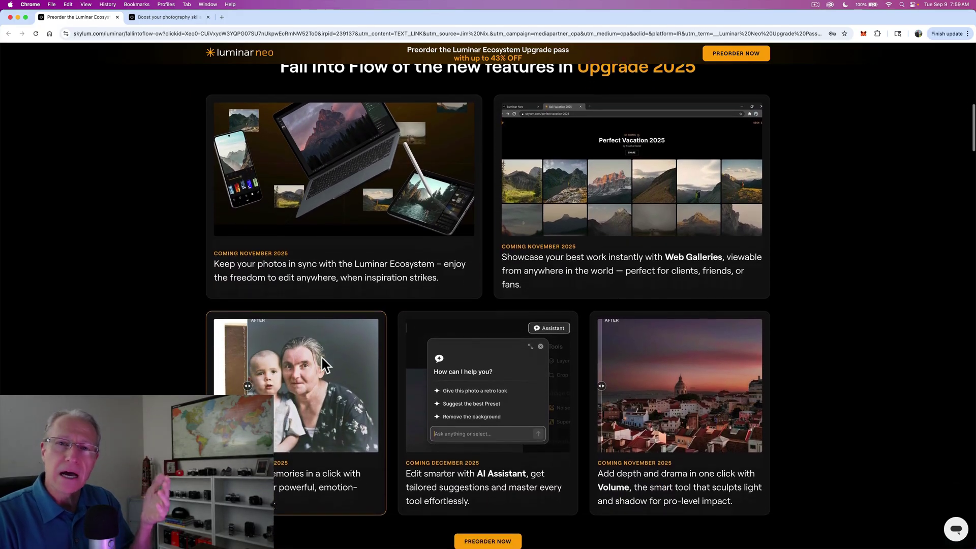
scroll(322, 358, "up", 8)
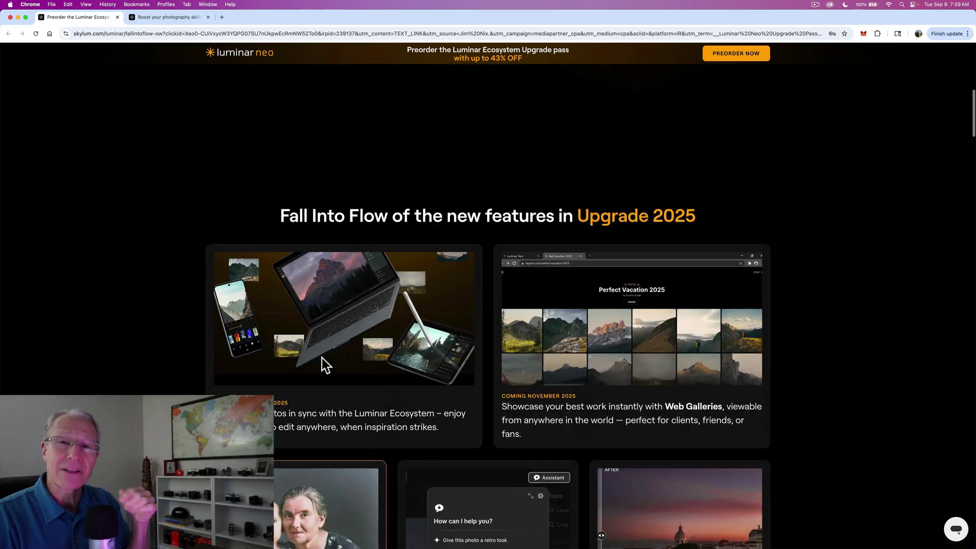
scroll(322, 358, "up", 5)
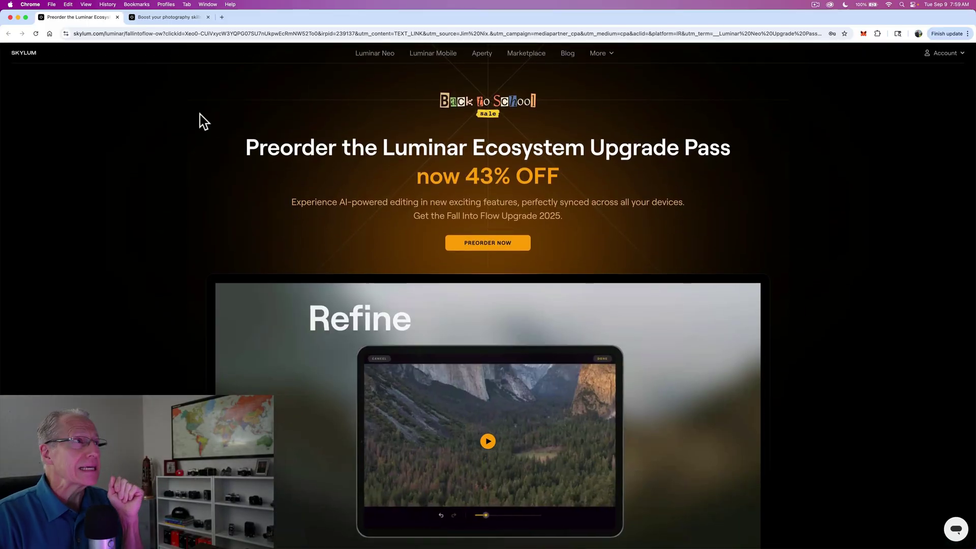
Browse the From Click to Masterpiece Ultimate Kit Marketplace page, then go back to Luminar Neo.
left_click(160, 16)
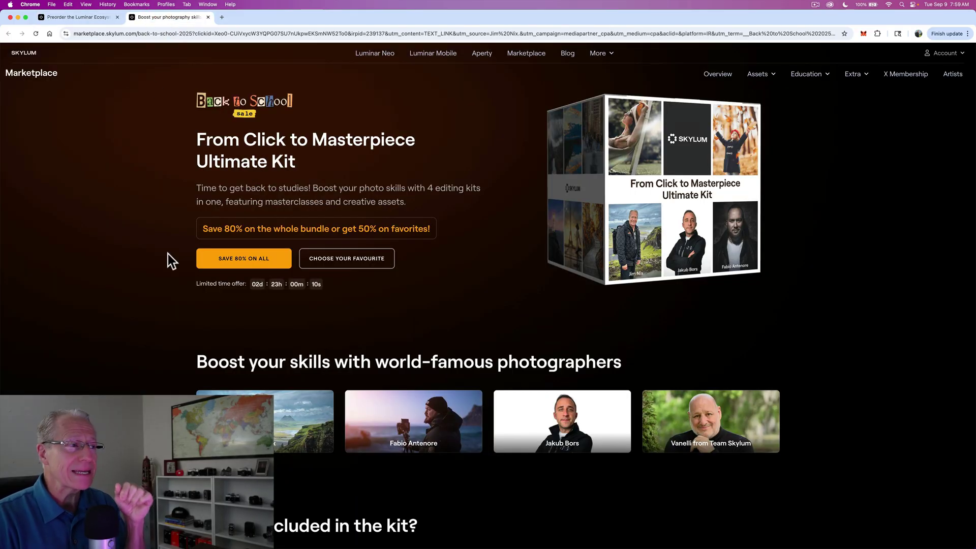
scroll(167, 254, "down", 2)
scroll(168, 254, "down", 2)
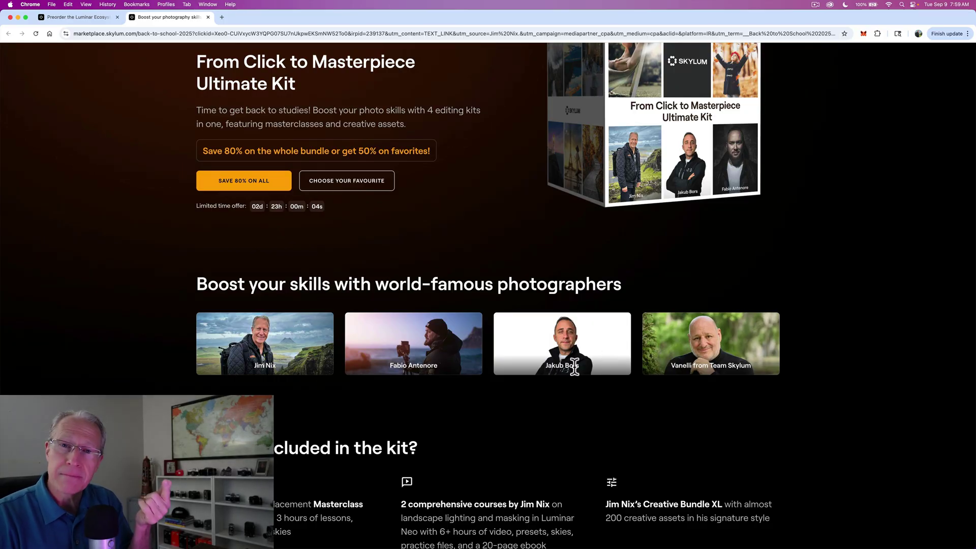
scroll(621, 429, "down", 7)
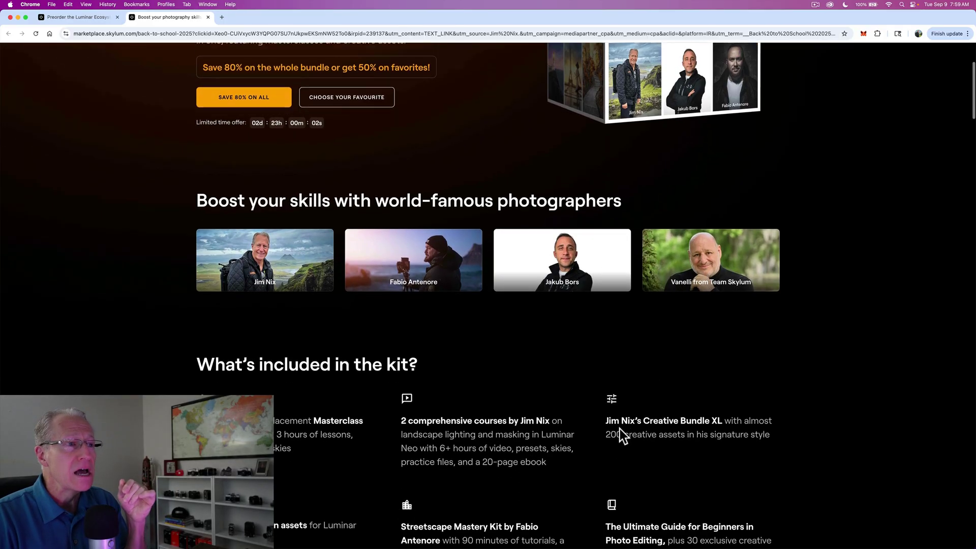
scroll(620, 429, "down", 8)
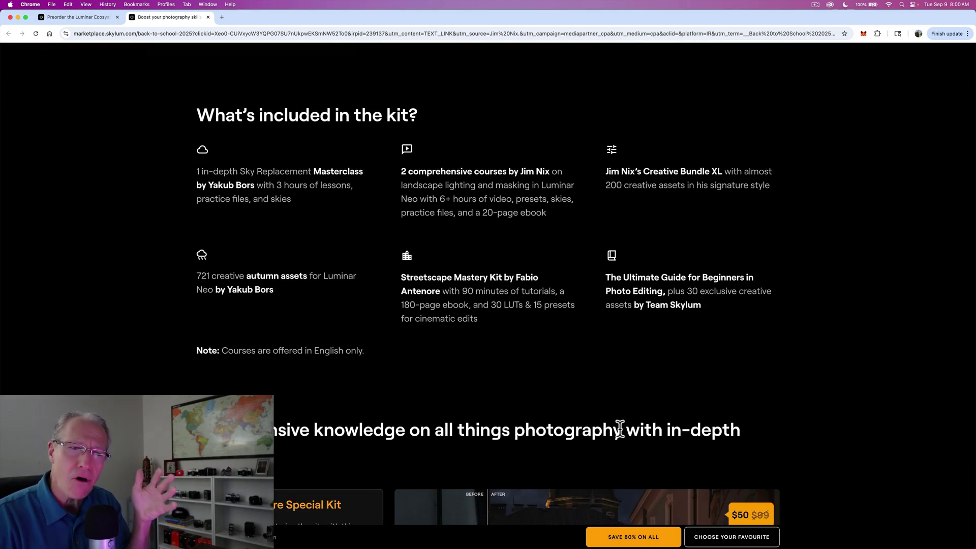
scroll(621, 429, "down", 18)
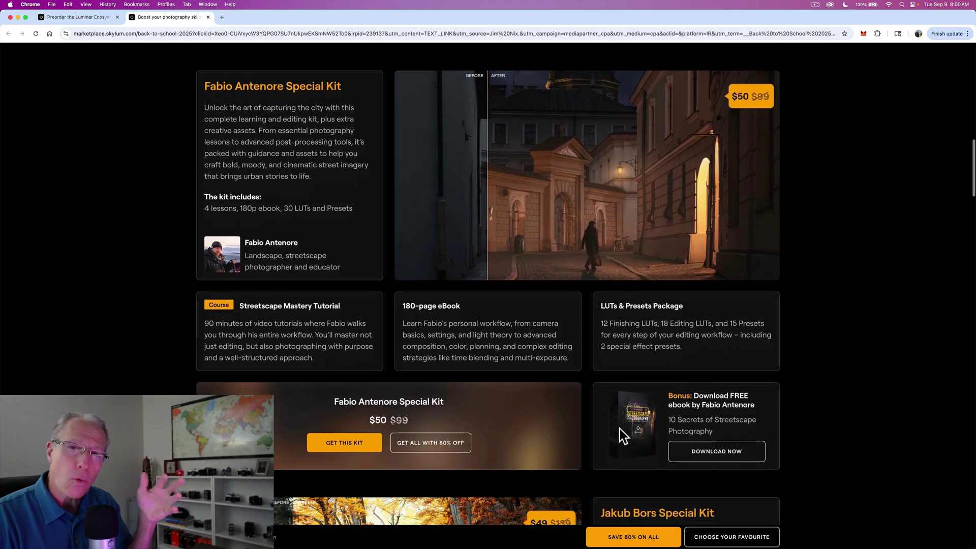
scroll(620, 429, "down", 12)
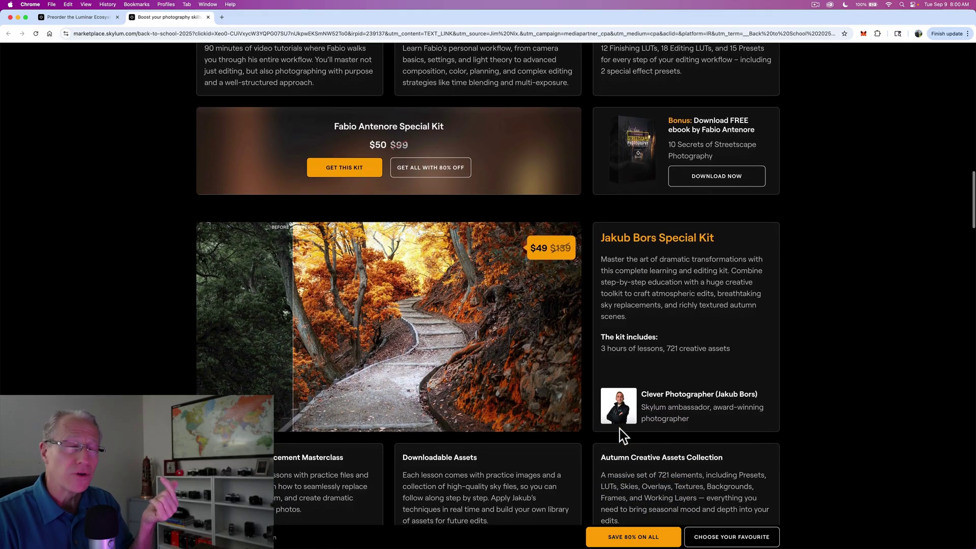
scroll(621, 429, "down", 20)
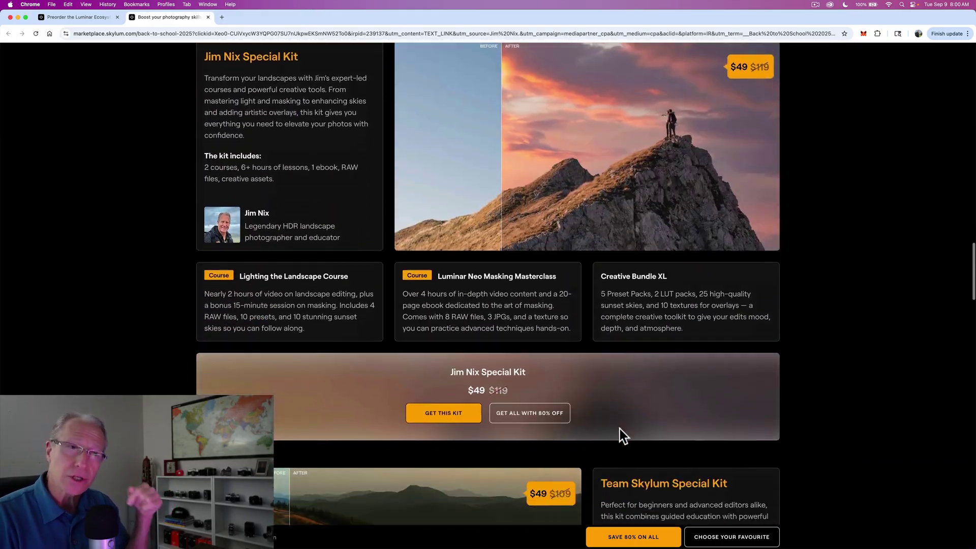
scroll(620, 430, "down", 11)
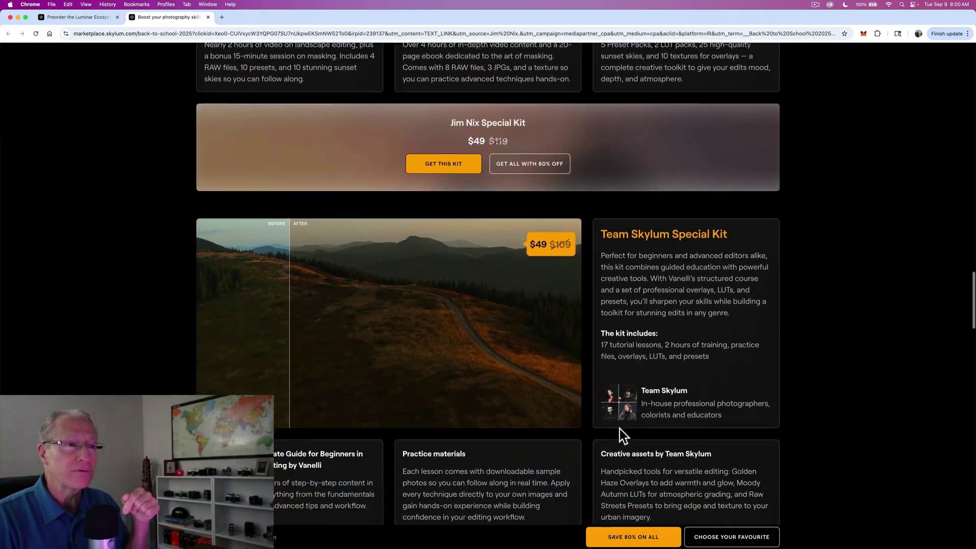
scroll(621, 429, "down", 20)
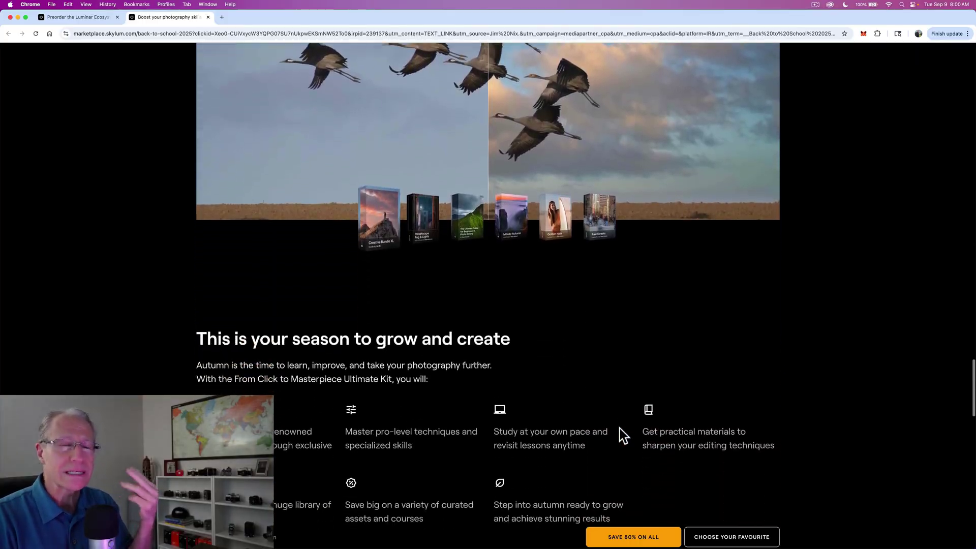
scroll(621, 428, "down", 20)
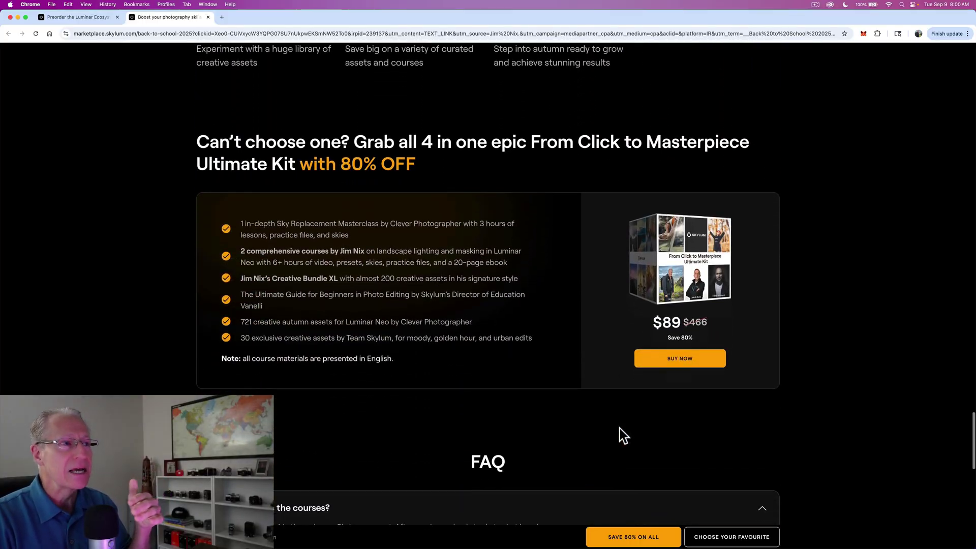
scroll(620, 429, "up", 20)
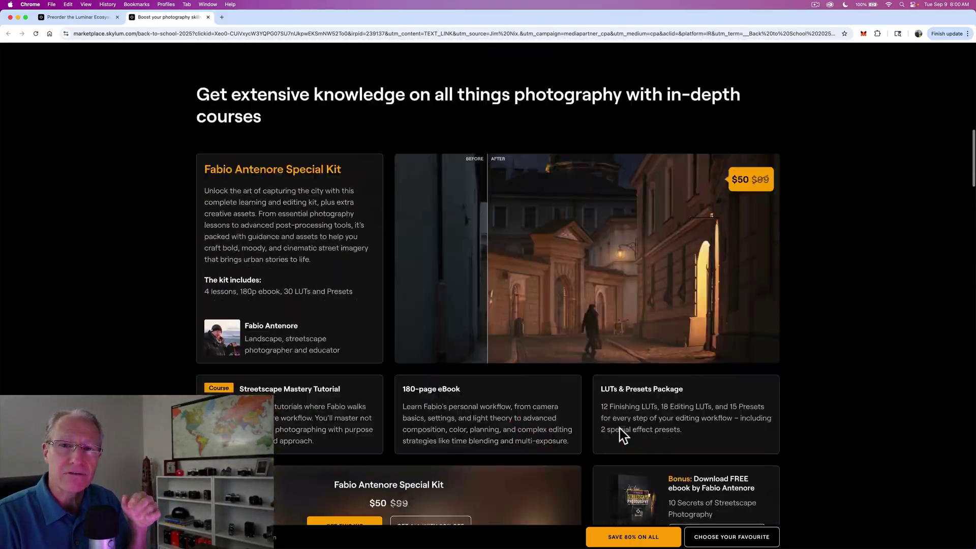
scroll(621, 429, "up", 20)
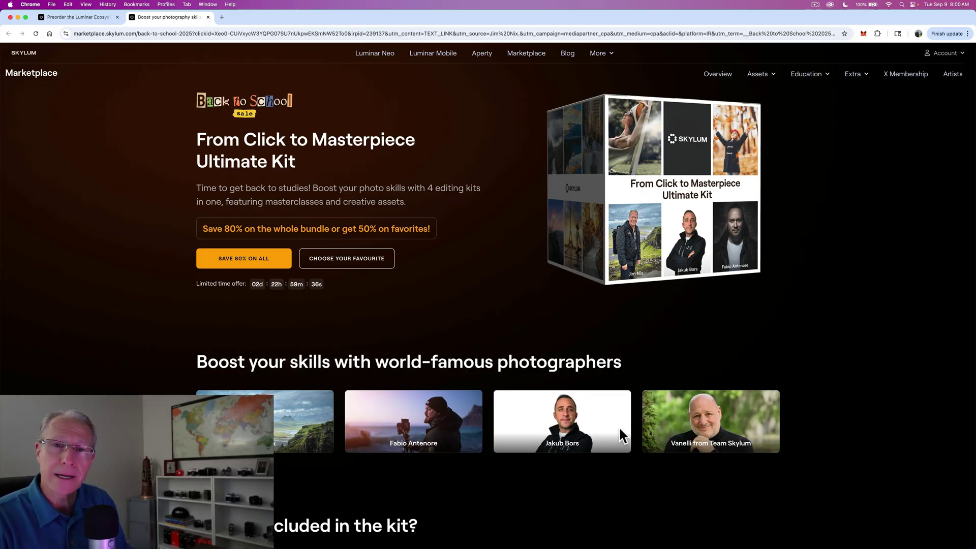
key("super+Tab")
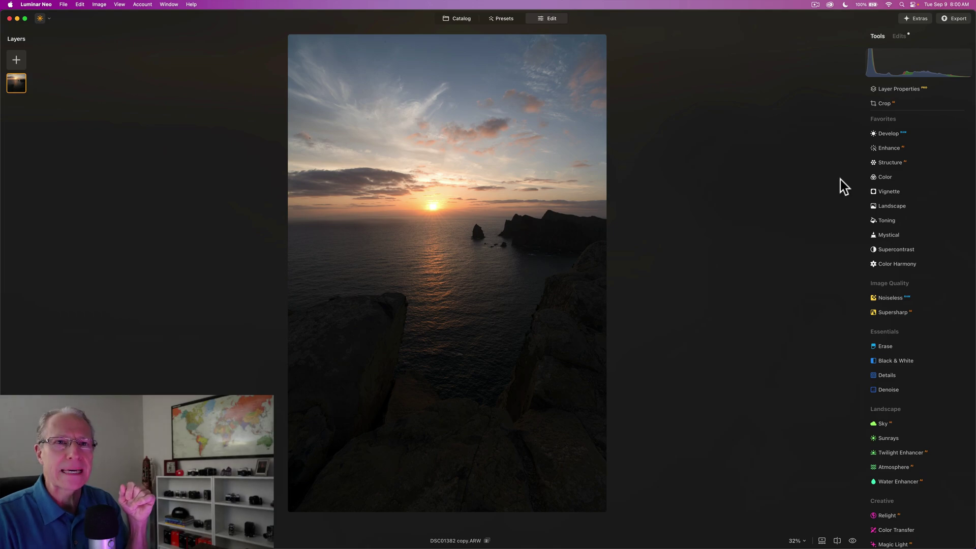
Auto Adjust in Develop (Exposure 0.15), then set Smart Contrast 15, Highlights -58, Shadows 38.
left_click(895, 134)
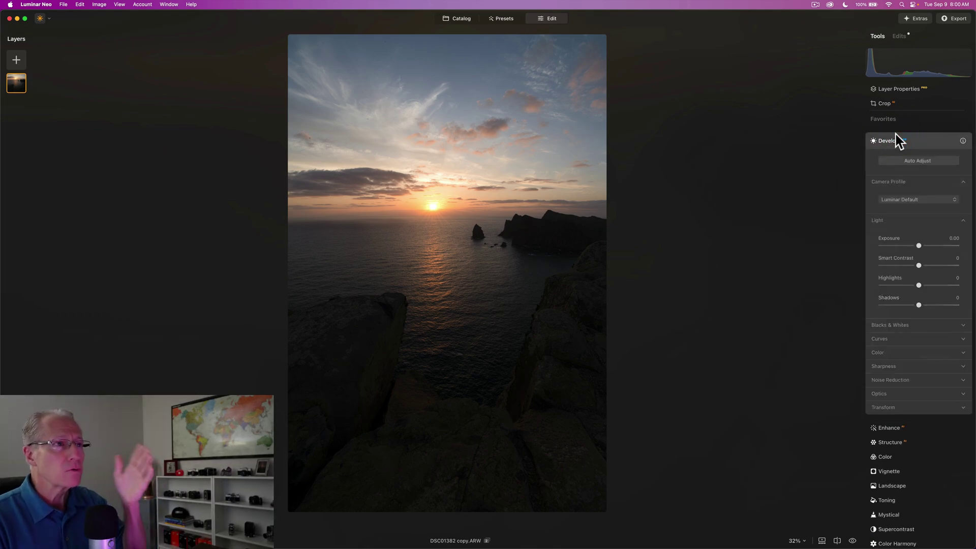
left_click(925, 162)
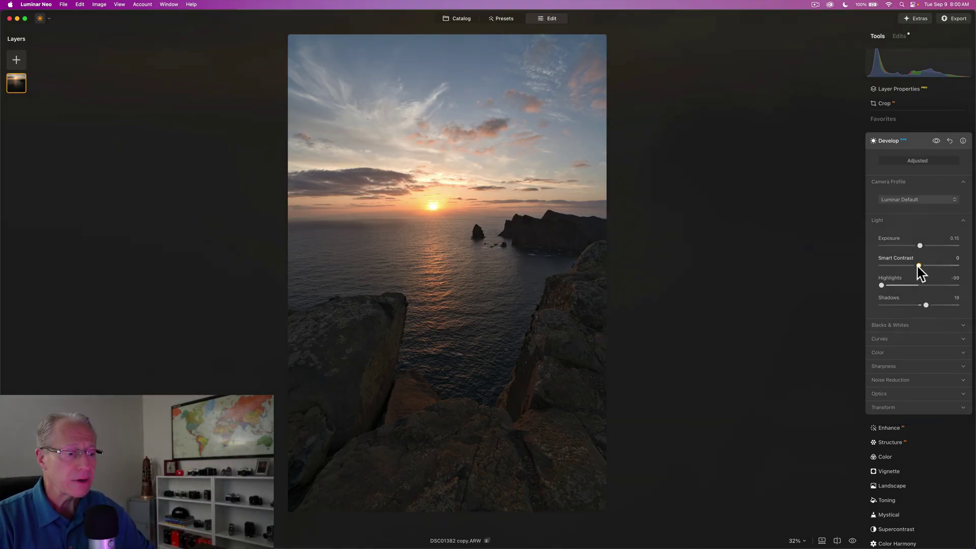
left_click_drag(919, 265, 924, 266)
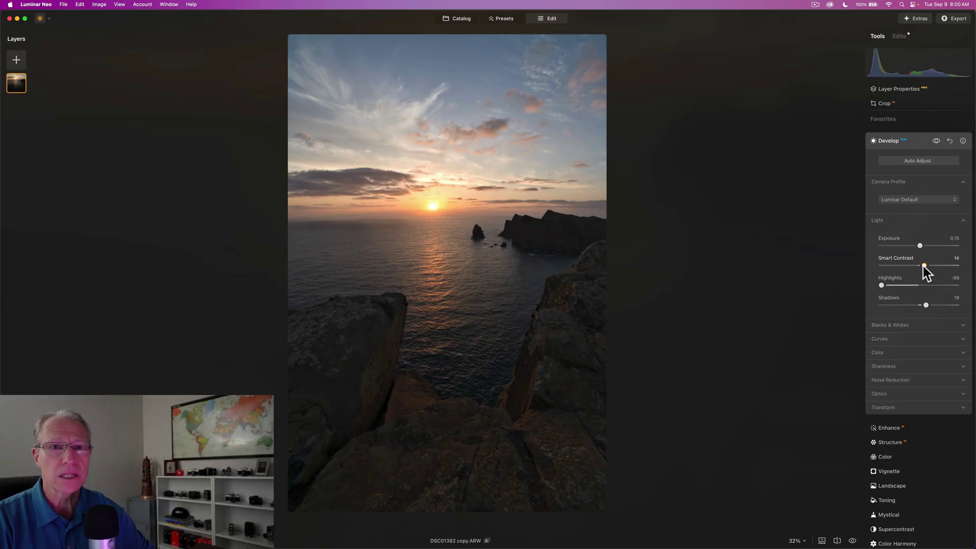
left_click(923, 266)
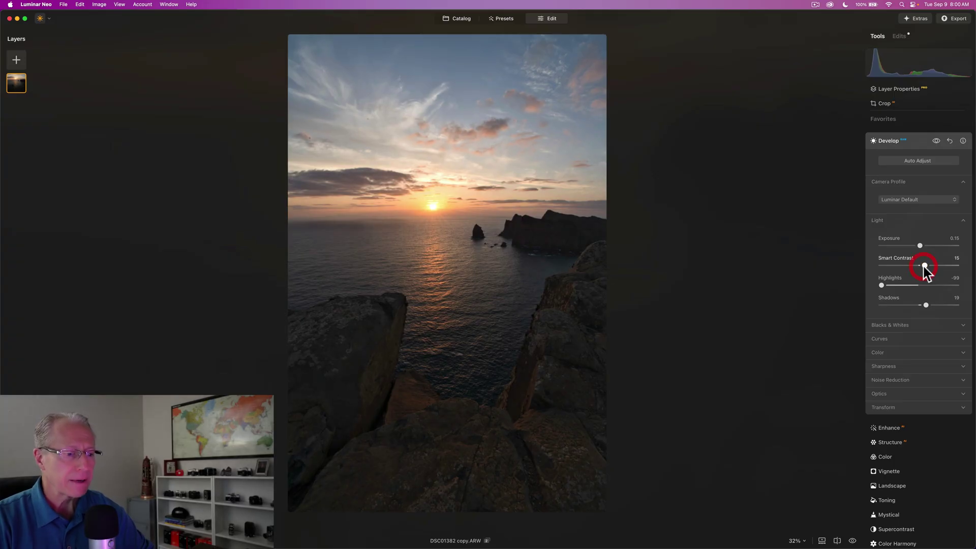
left_click(895, 285)
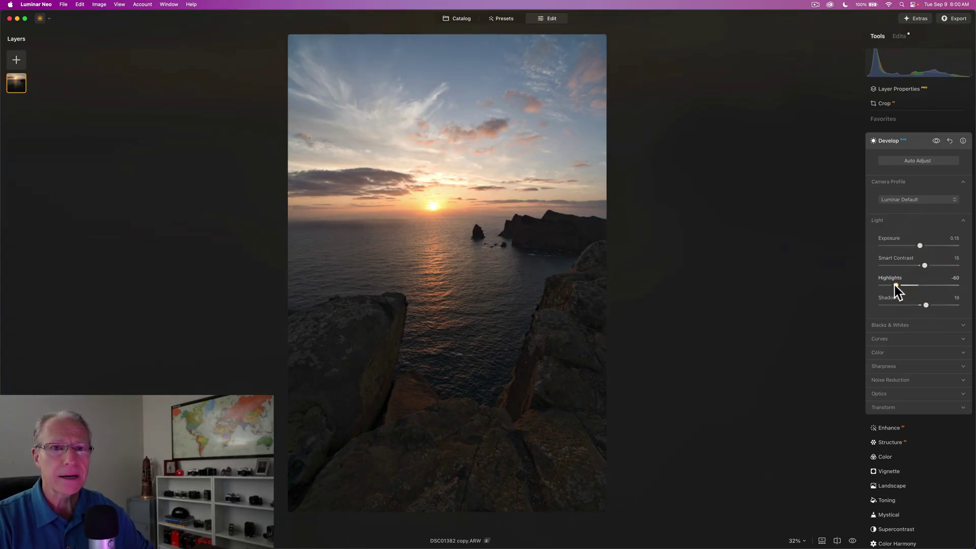
left_click(896, 286)
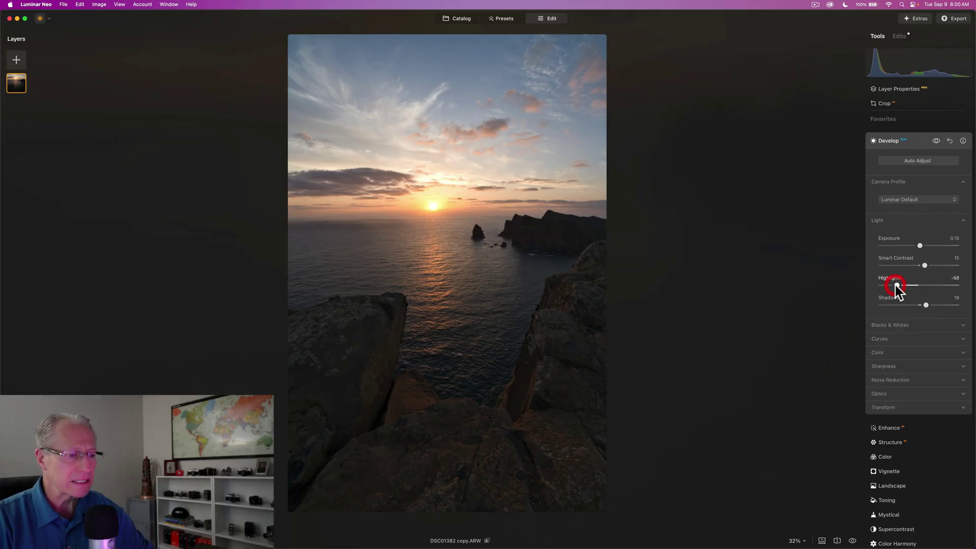
left_click_drag(921, 305, 935, 304)
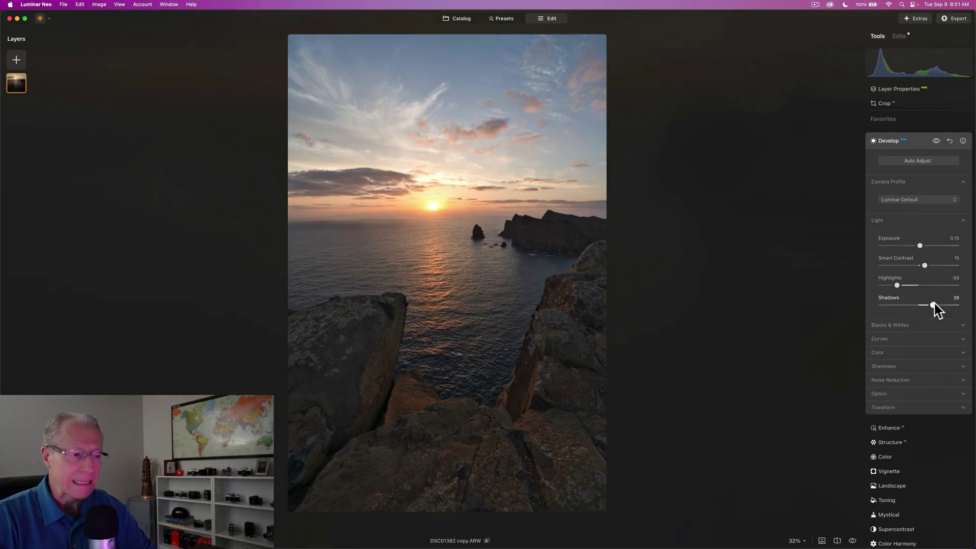
Set the Develop white balance Temperature to 4563.
left_click(895, 353)
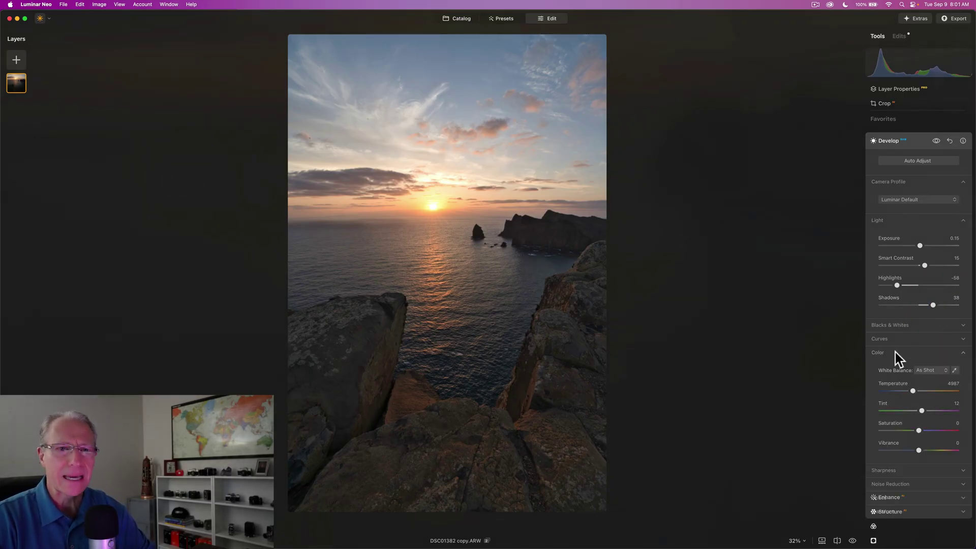
left_click(952, 335)
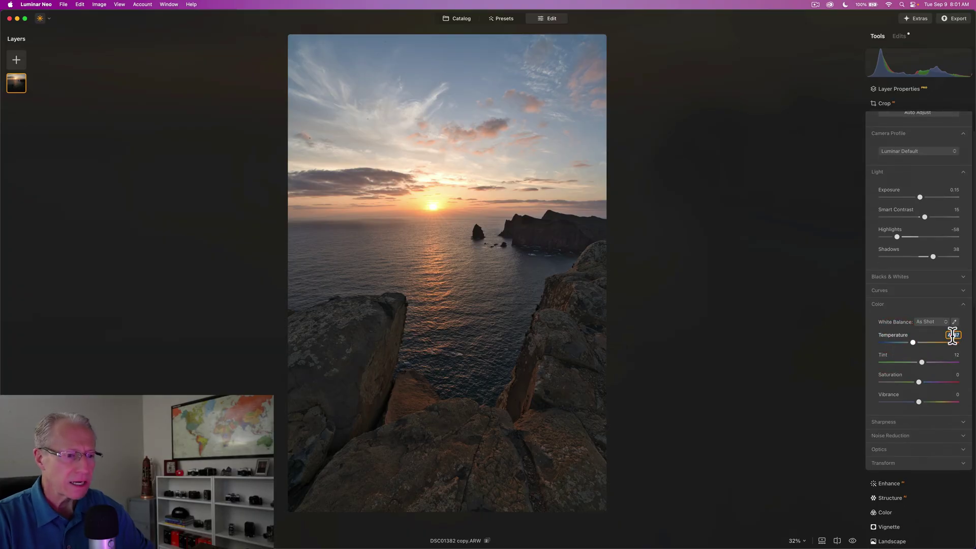
type("4563")
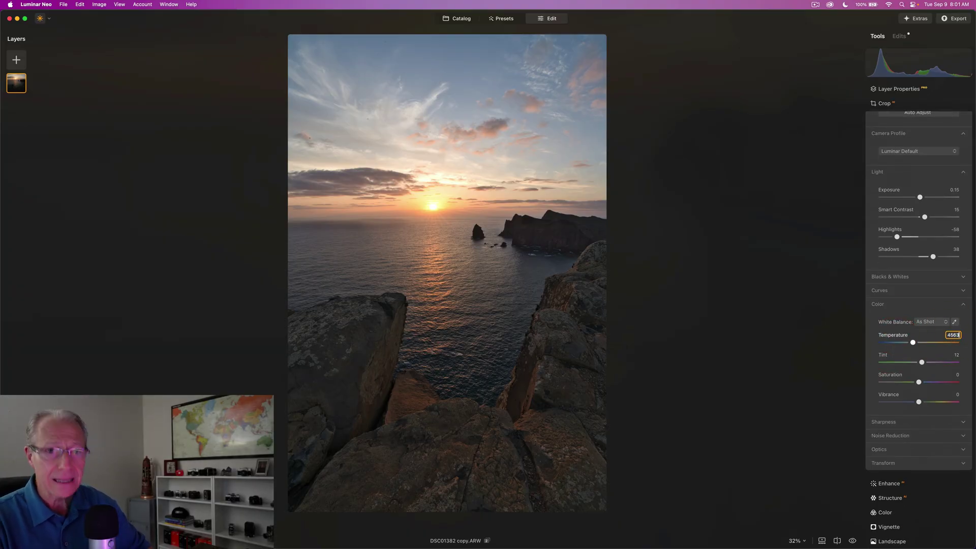
key("Return")
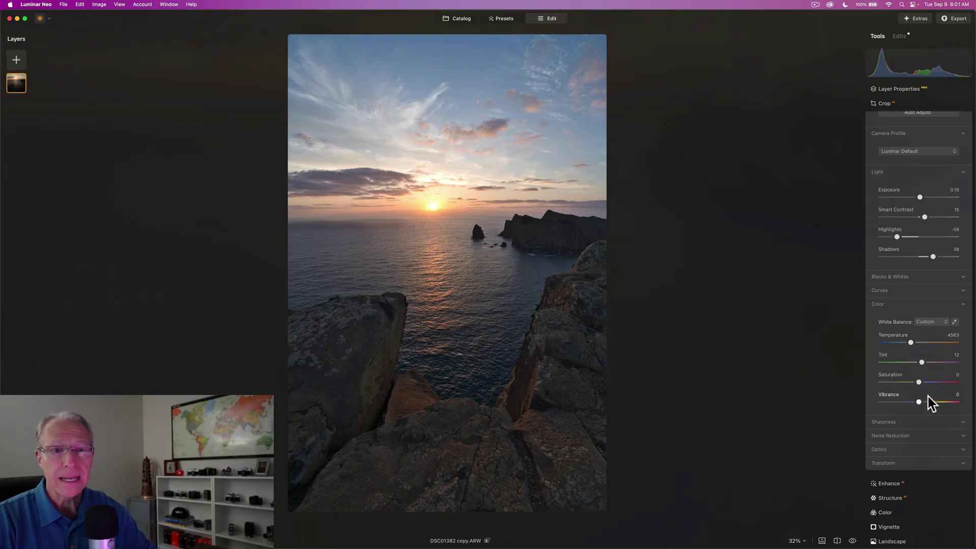
Add Vibrance 8 and Sharpen 18, then hide Develop to compare.
left_click_drag(920, 402, 921, 403)
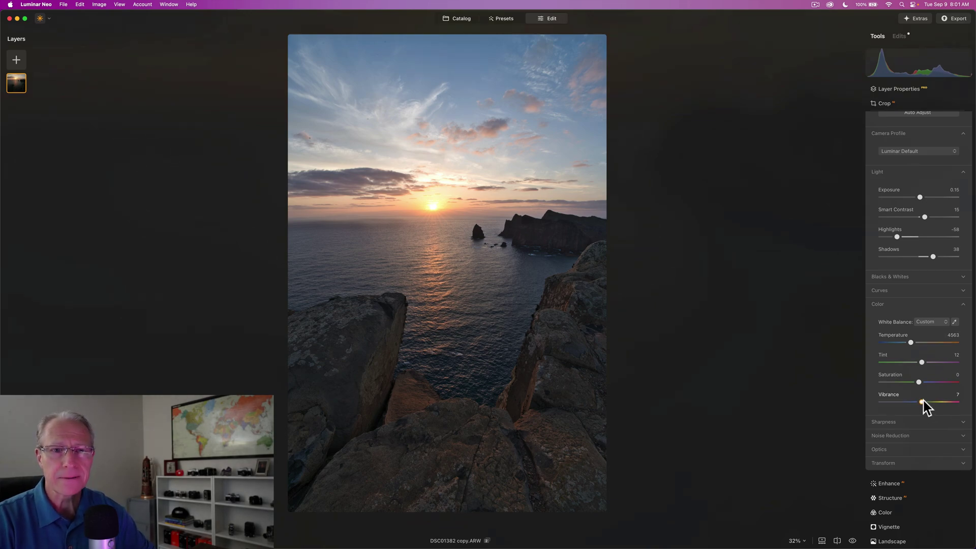
left_click(894, 423)
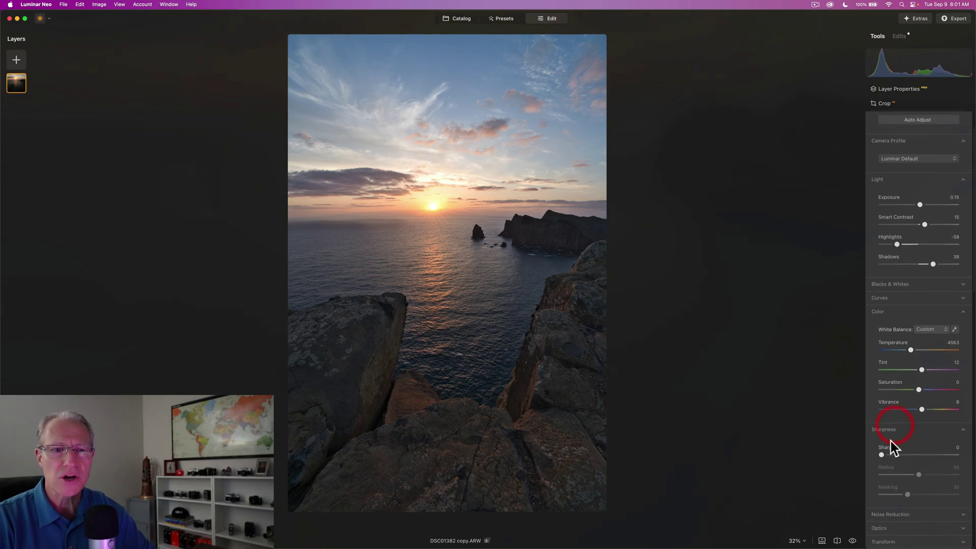
left_click(896, 455)
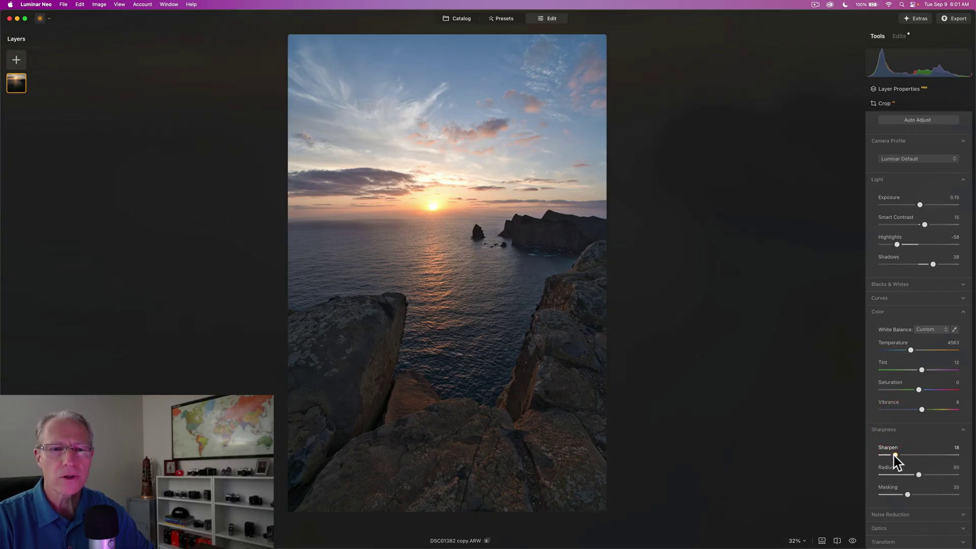
scroll(871, 285, "up", 2)
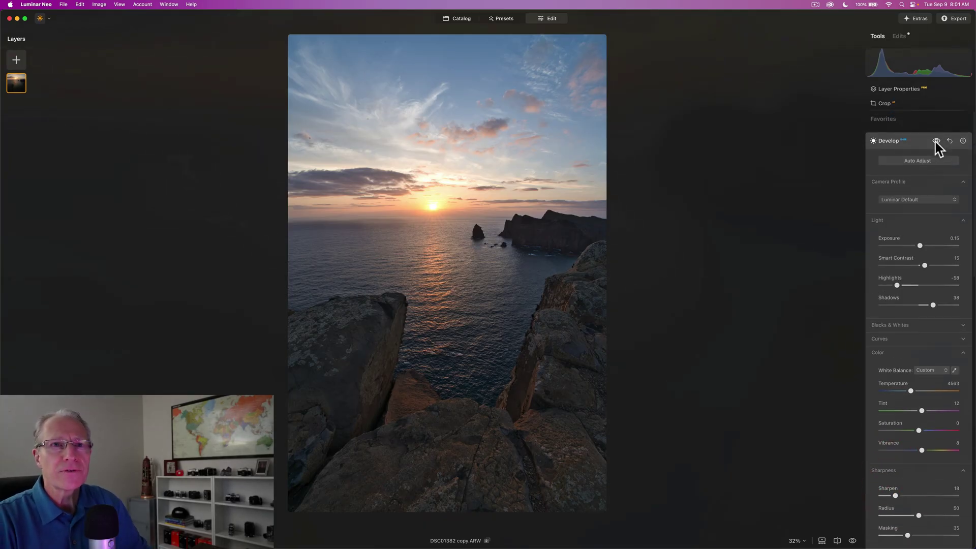
left_click(936, 141)
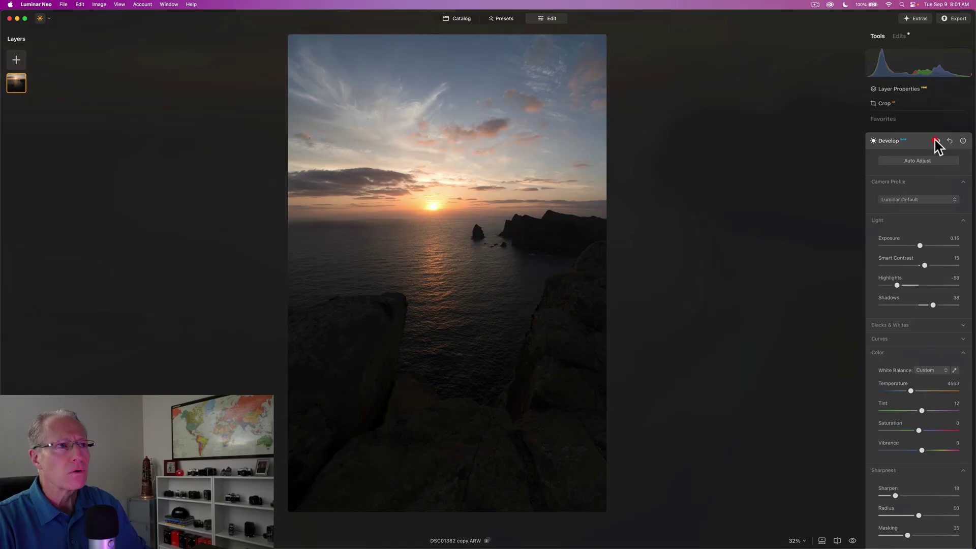
Re-enable Develop, then set Supercontrast highlights, midtones contrast 25 and shadows contrast 27.
left_click(935, 141)
left_click(908, 142)
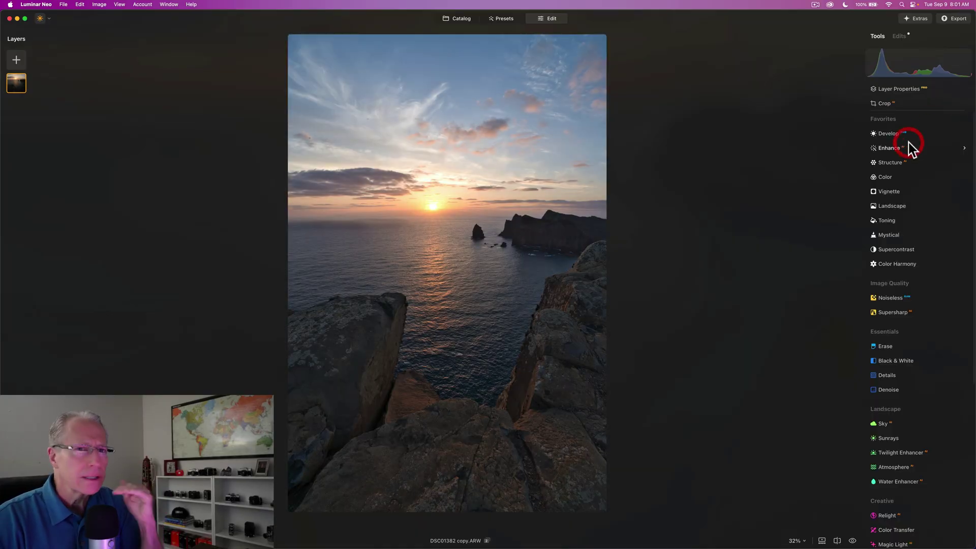
left_click(898, 252)
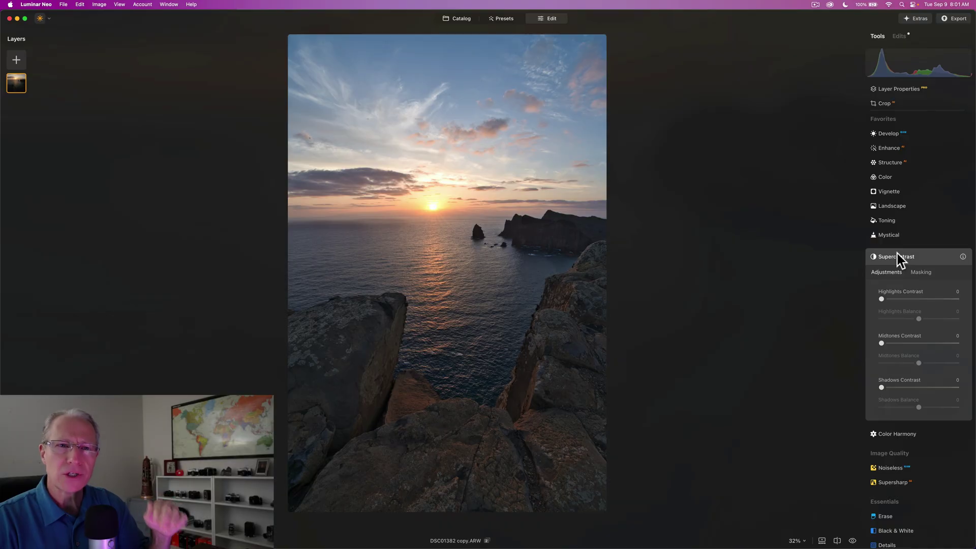
left_click(893, 299)
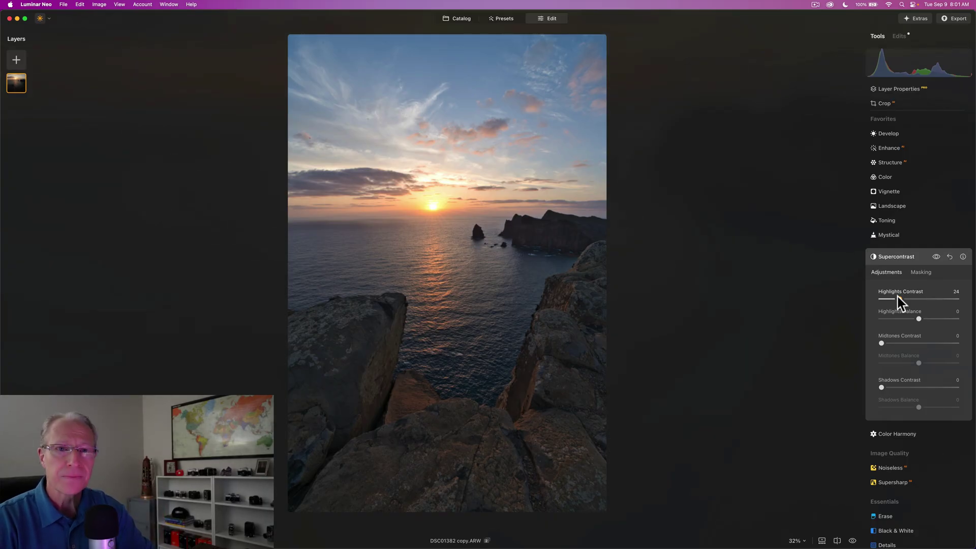
left_click(896, 343)
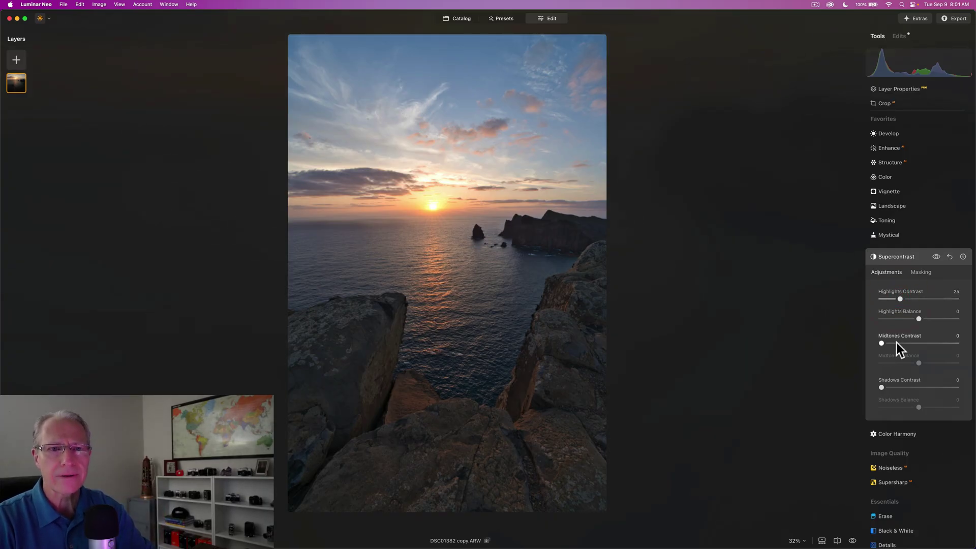
left_click(901, 386)
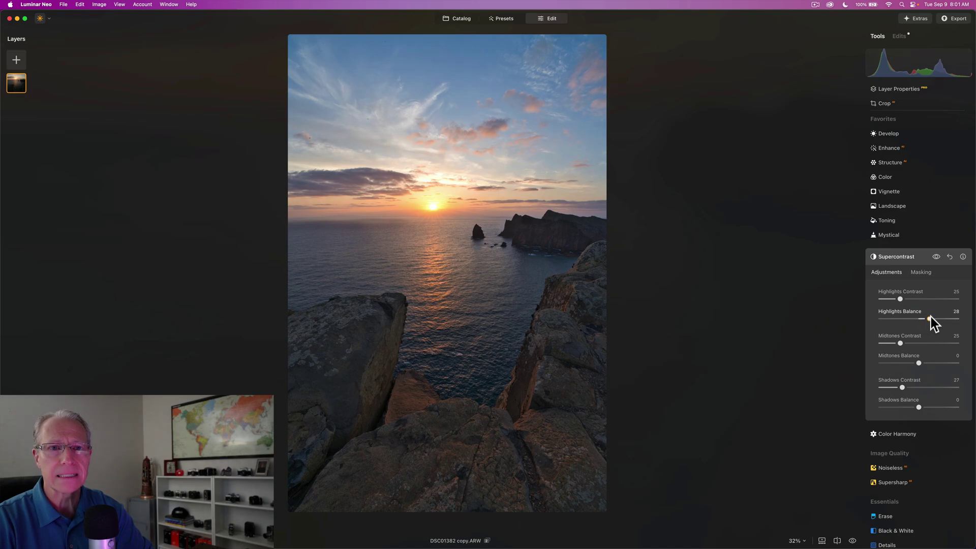
Set Highlights Balance 50 and Midtones Balance -32, then toggle Supercontrast to compare.
left_click_drag(933, 318, 939, 319)
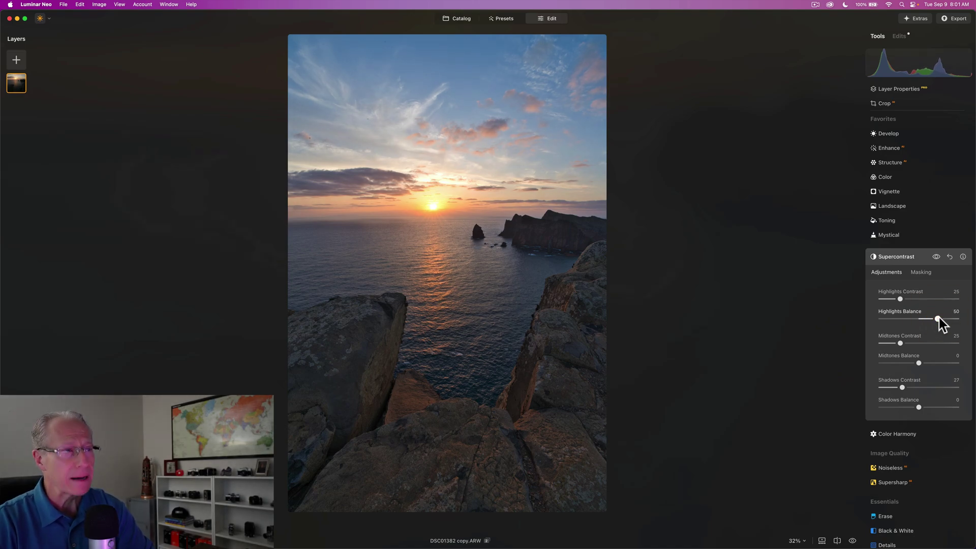
left_click_drag(919, 363, 914, 363)
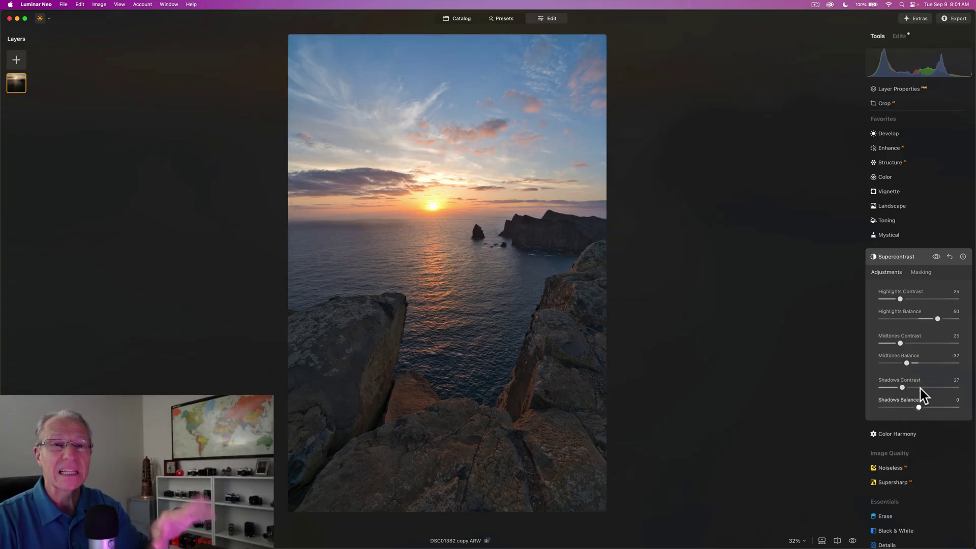
left_click(936, 257)
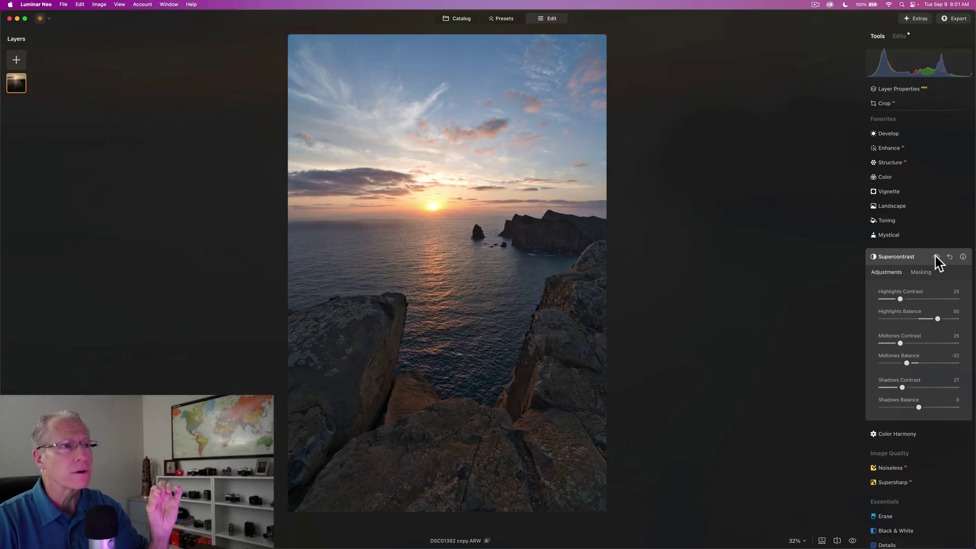
left_click(936, 257)
left_click(936, 258)
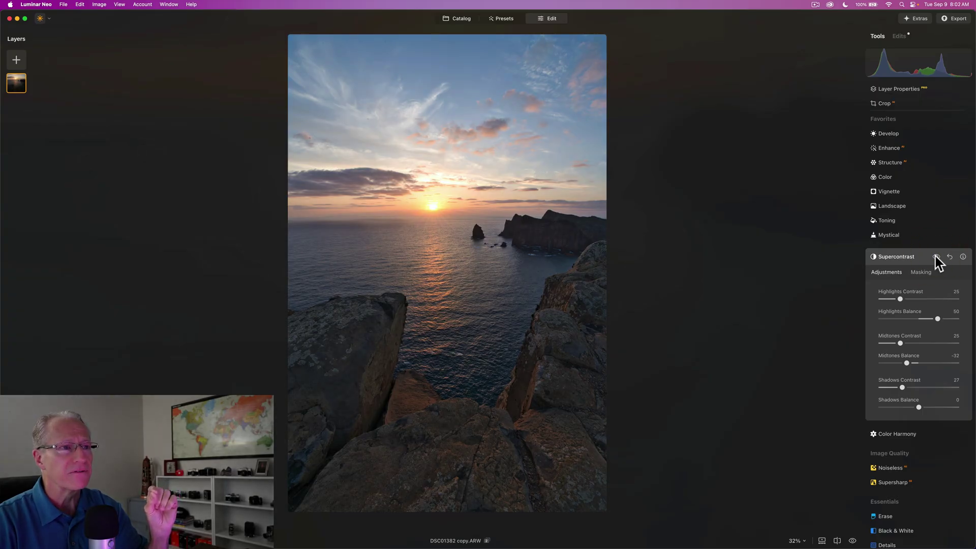
left_click(937, 257)
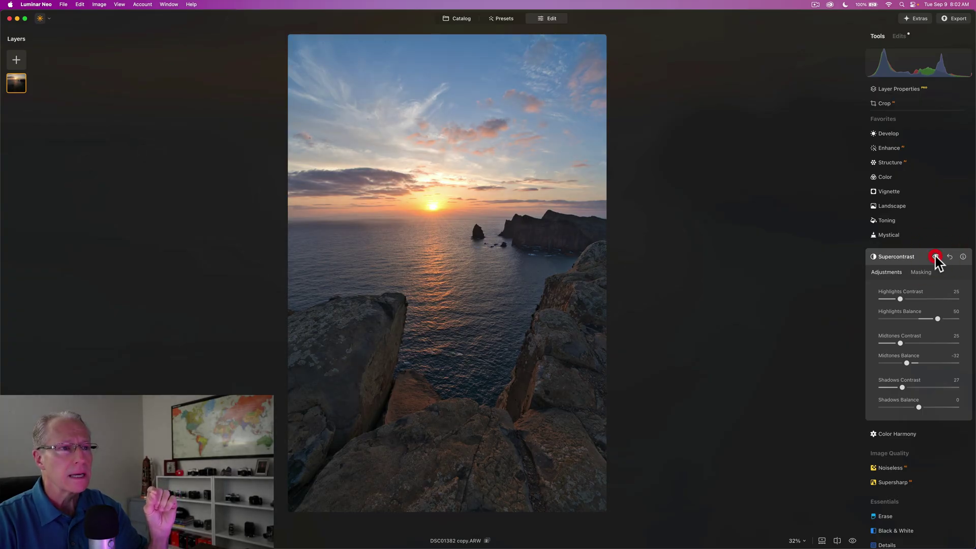
Compare the edit against the original, then start a new Develop adjustment with all sliders at 0.
left_click(906, 259)
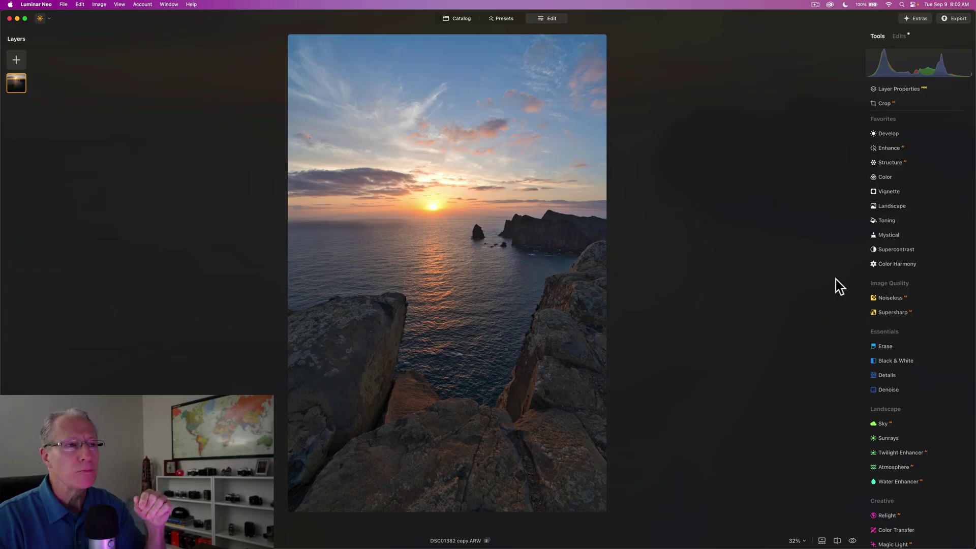
key("backslash")
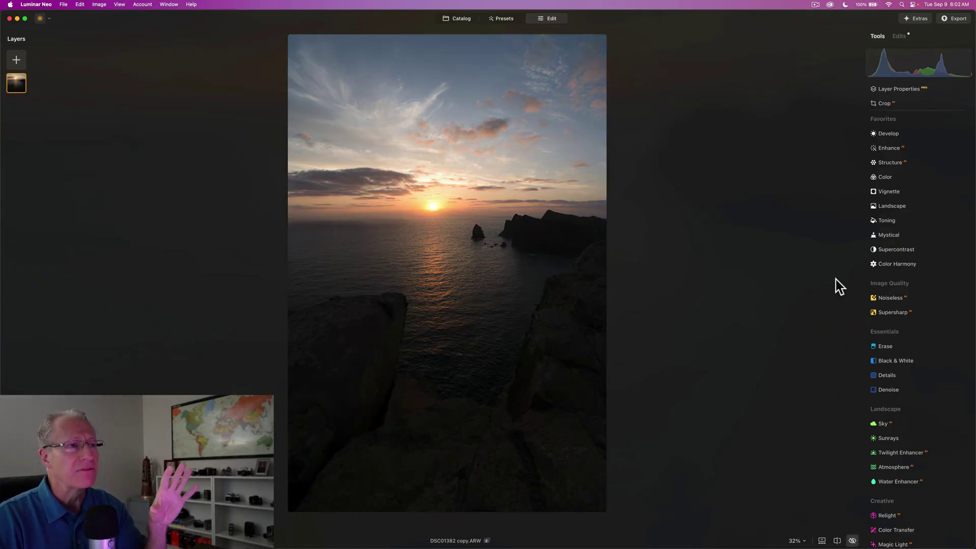
key("backslash")
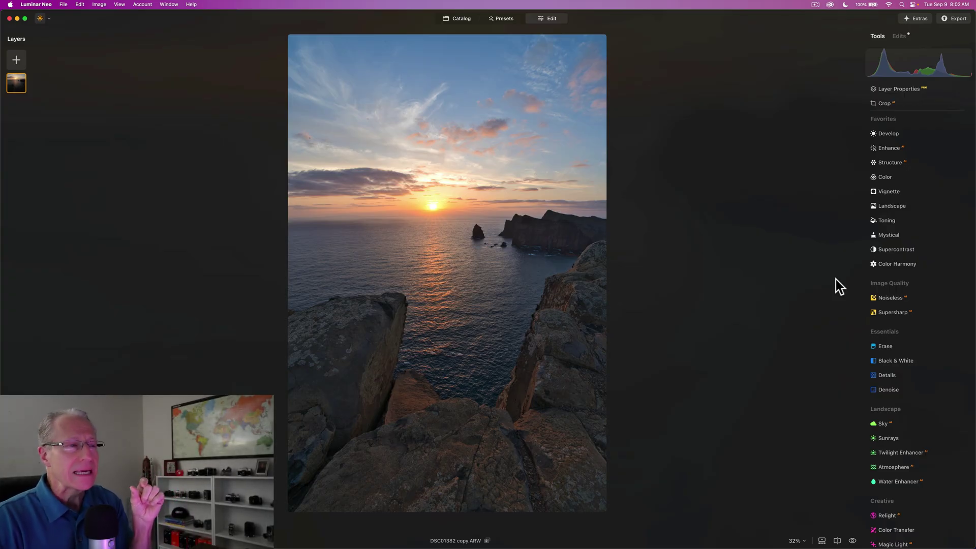
left_click(888, 134)
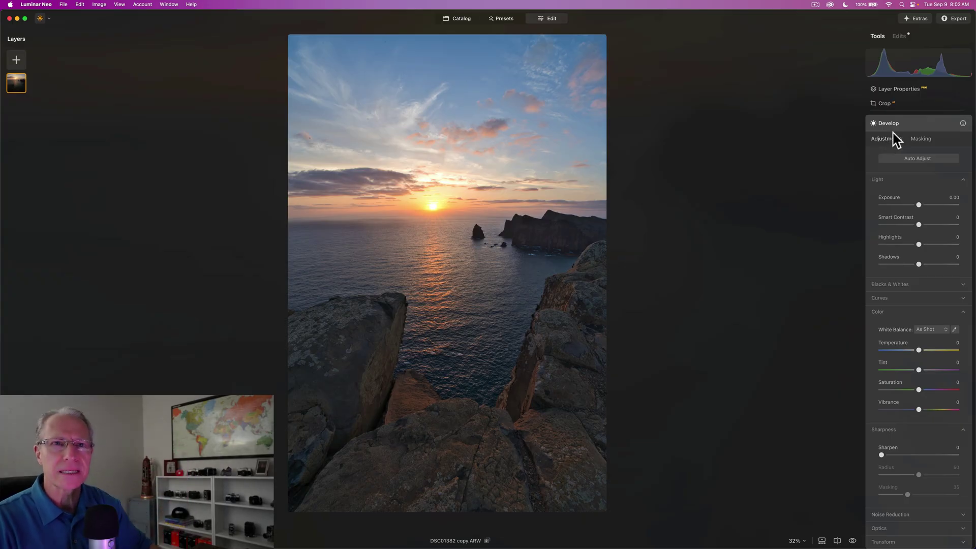
Draw a Linear Gradient mask over the rocks and sea, its fade edge just above the sun.
left_click(916, 137)
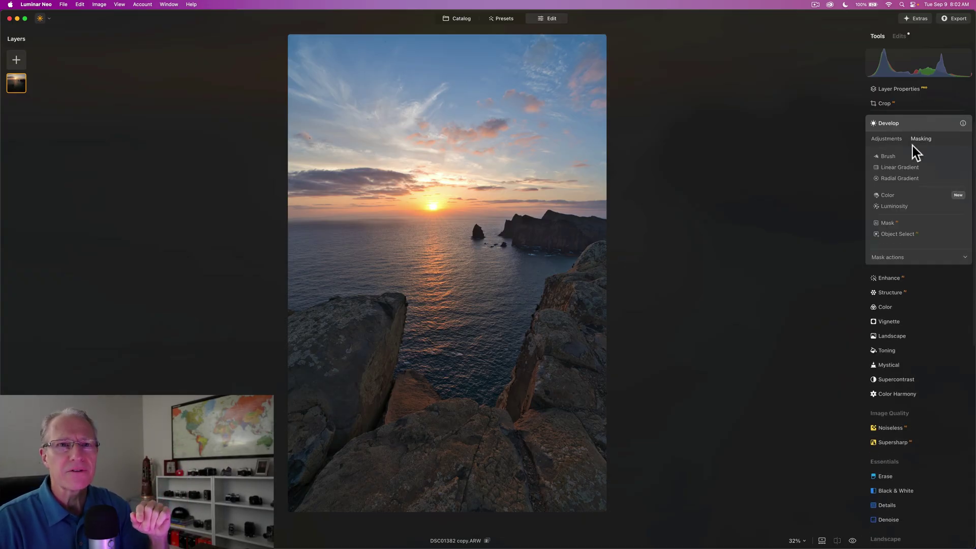
left_click(902, 167)
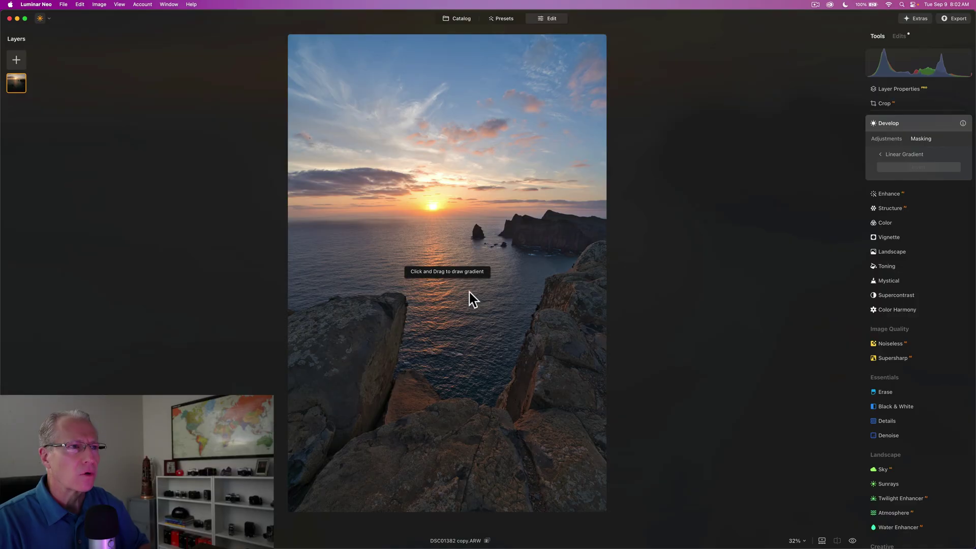
mouse_move(478, 308)
left_mouse_down()
mouse_move(460, 255)
mouse_move(473, 229)
mouse_move(466, 192)
mouse_move(467, 204)
left_mouse_up()
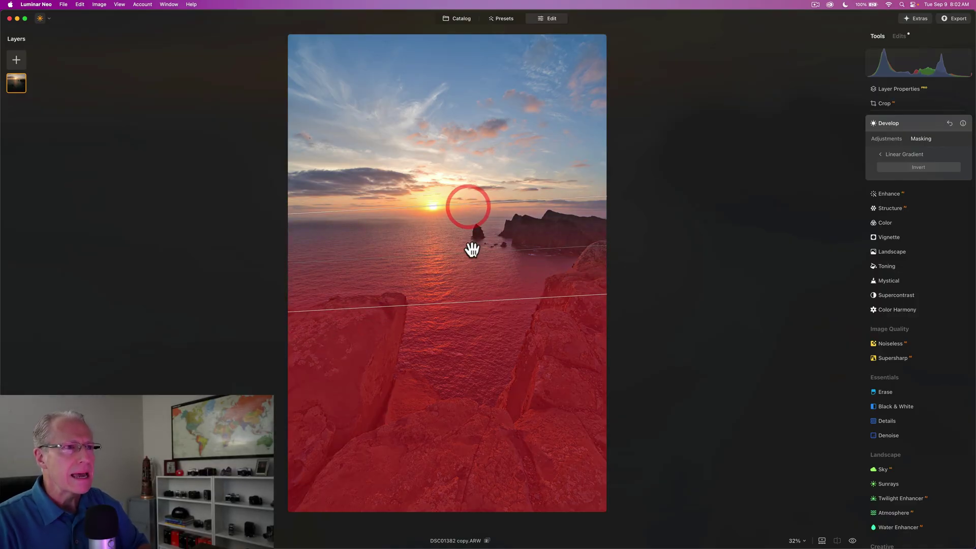
left_click_drag(472, 257, 473, 297)
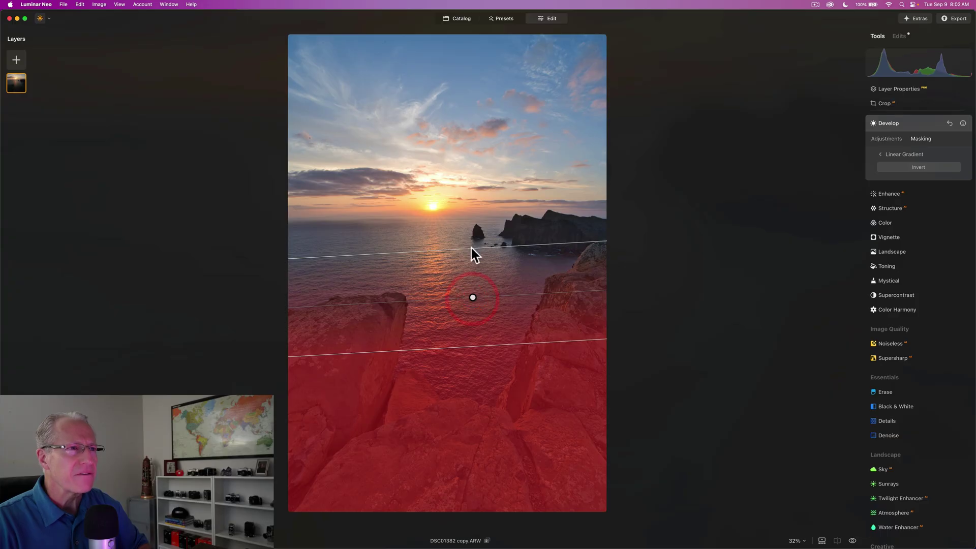
left_click_drag(472, 249, 470, 214)
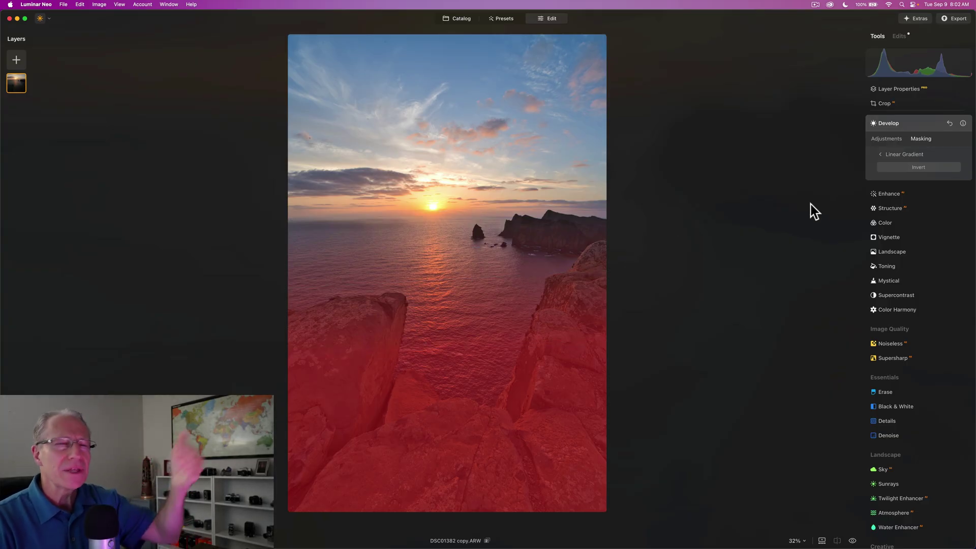
left_click(882, 138)
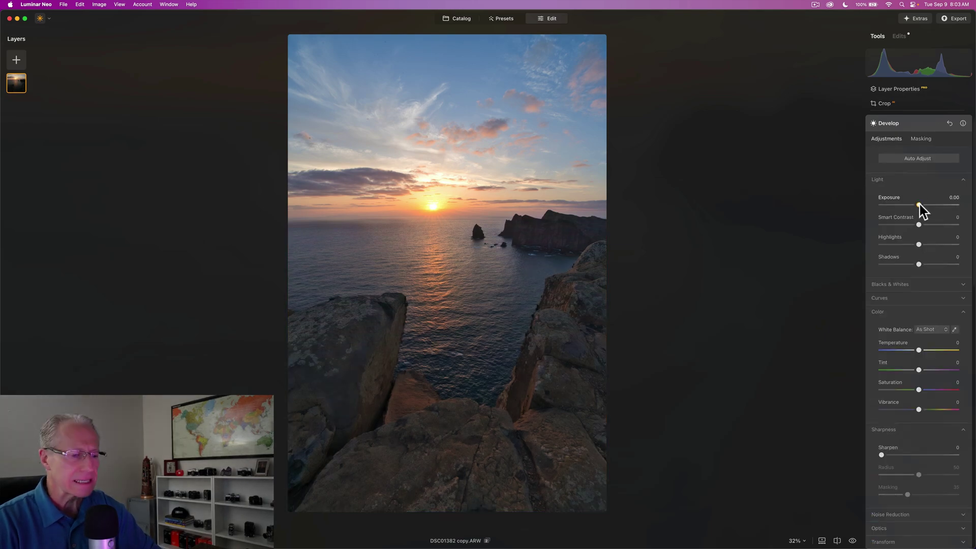
Set the masked layer to Exposure 0.48, Temperature 5 and Tint 36, then toggle it to compare.
left_click_drag(919, 204, 924, 204)
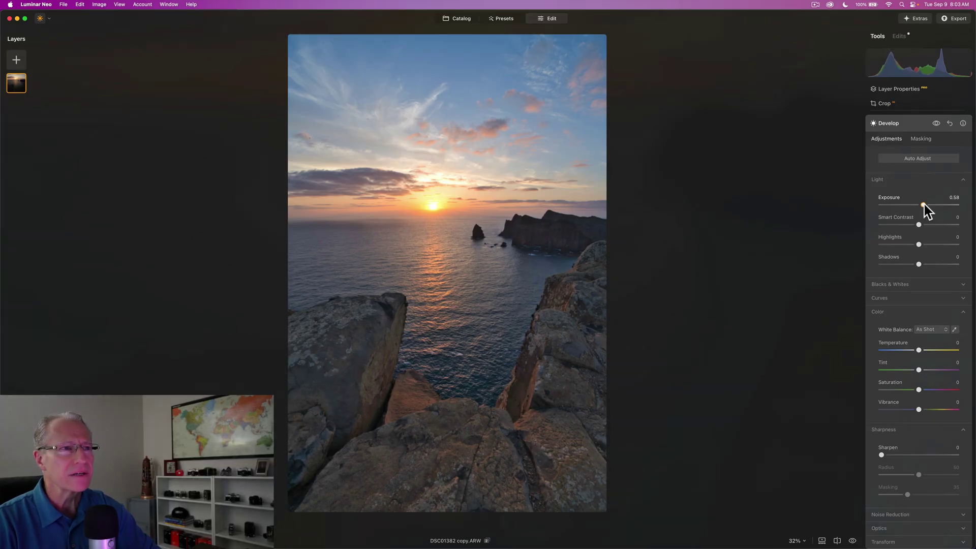
left_click_drag(923, 204, 922, 204)
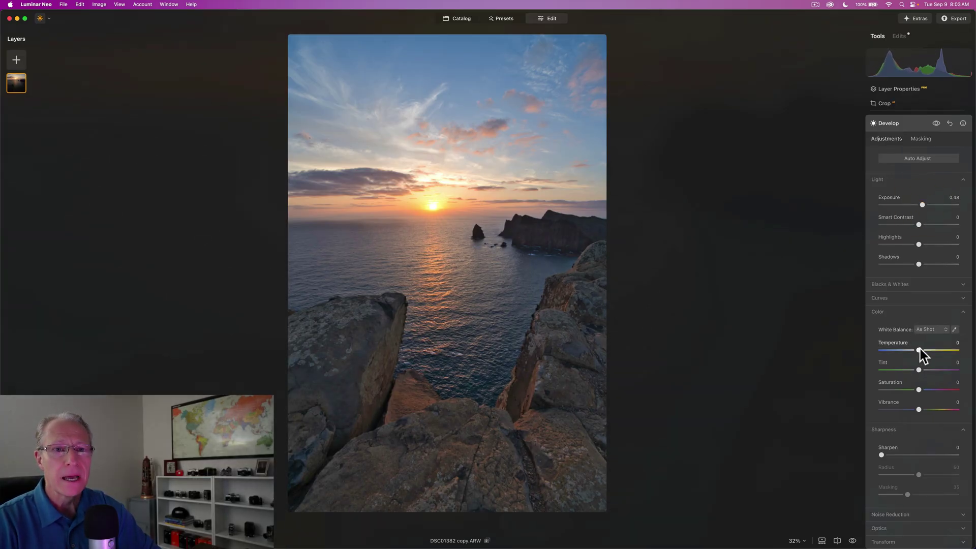
left_click_drag(920, 349, 922, 349)
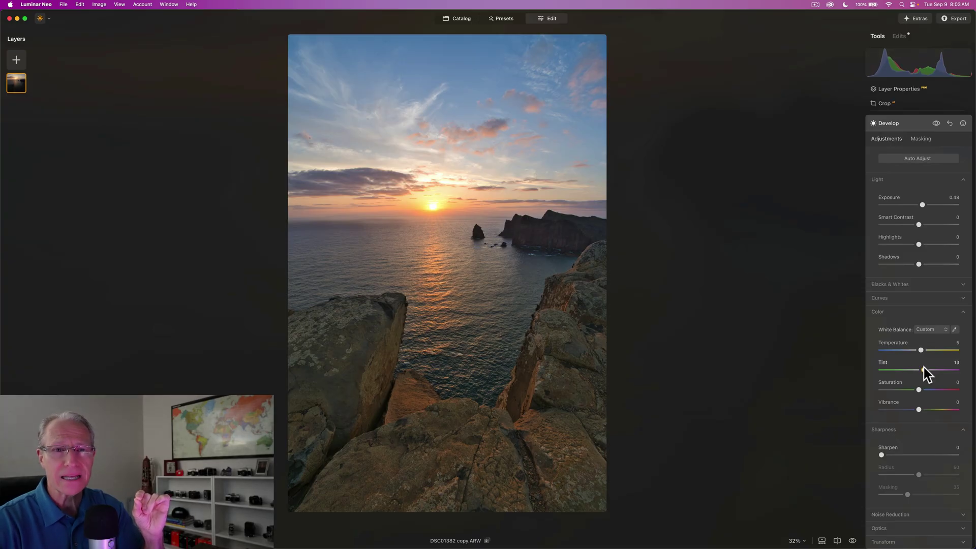
left_click_drag(924, 369, 930, 368)
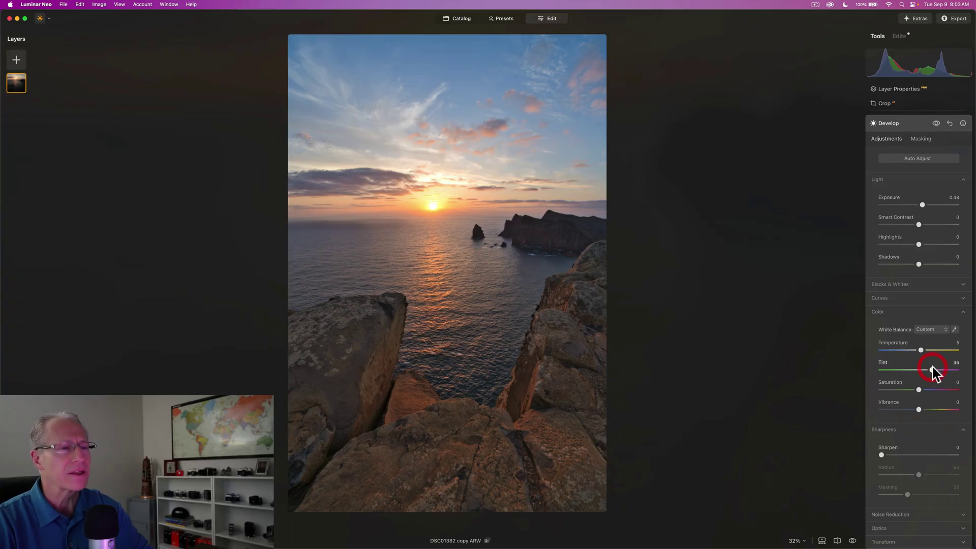
left_click(936, 124)
left_click(935, 123)
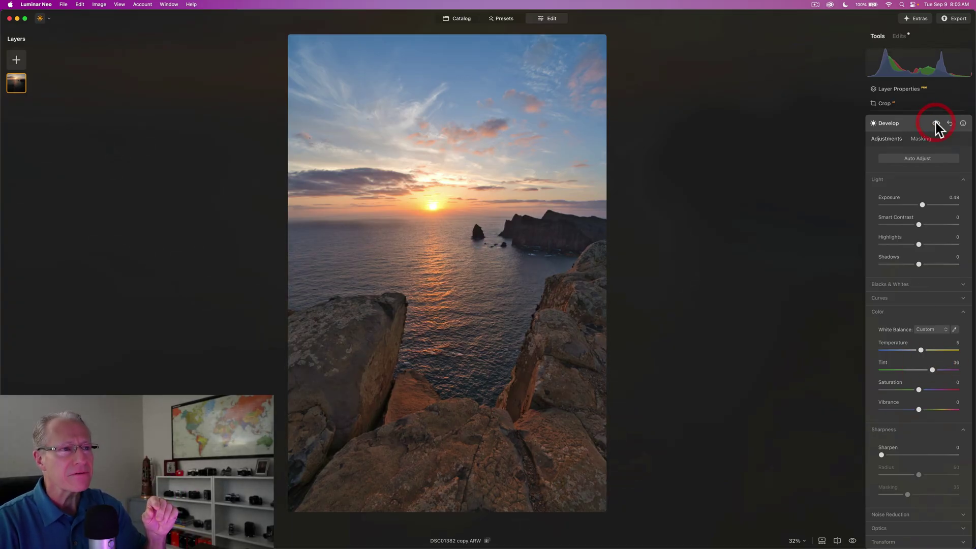
left_click(936, 123)
left_click(935, 124)
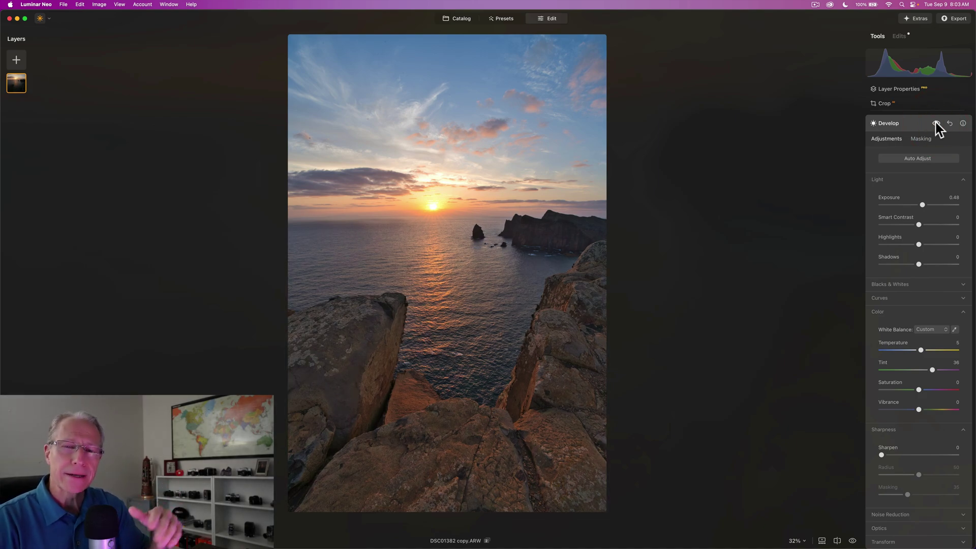
Draw a Linear Gradient mask down over the sky, nudged up and fading just below the horizon.
left_click(904, 126)
left_click(895, 133)
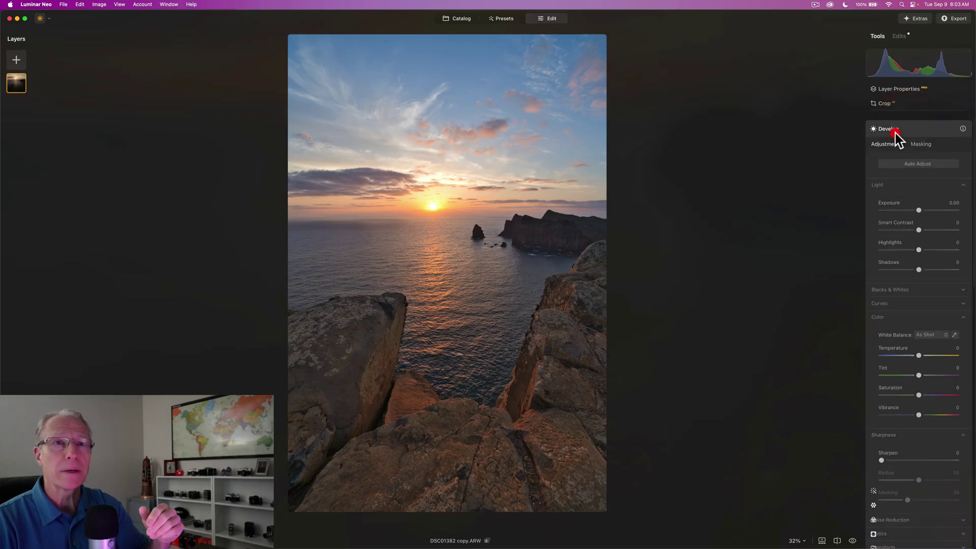
left_click(920, 139)
left_click(908, 168)
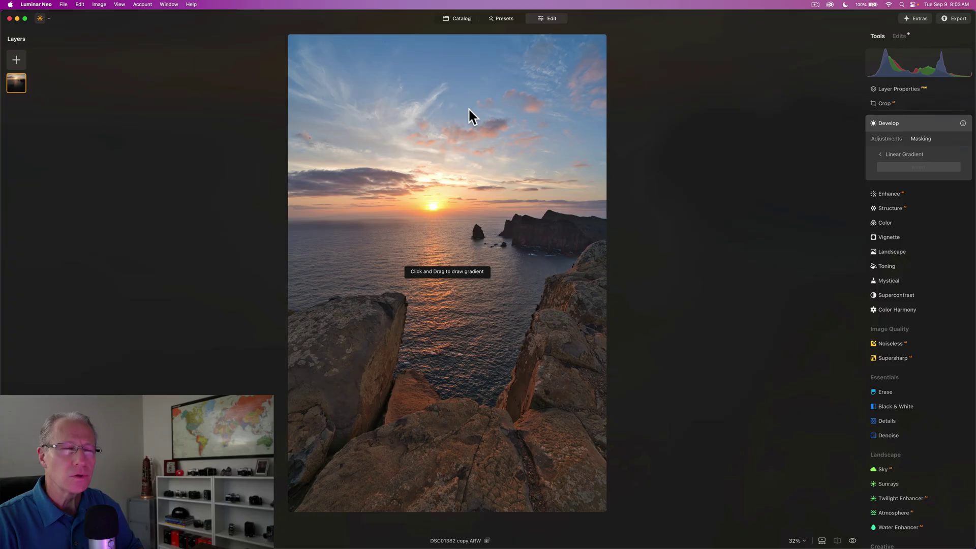
left_click_drag(470, 108, 471, 246)
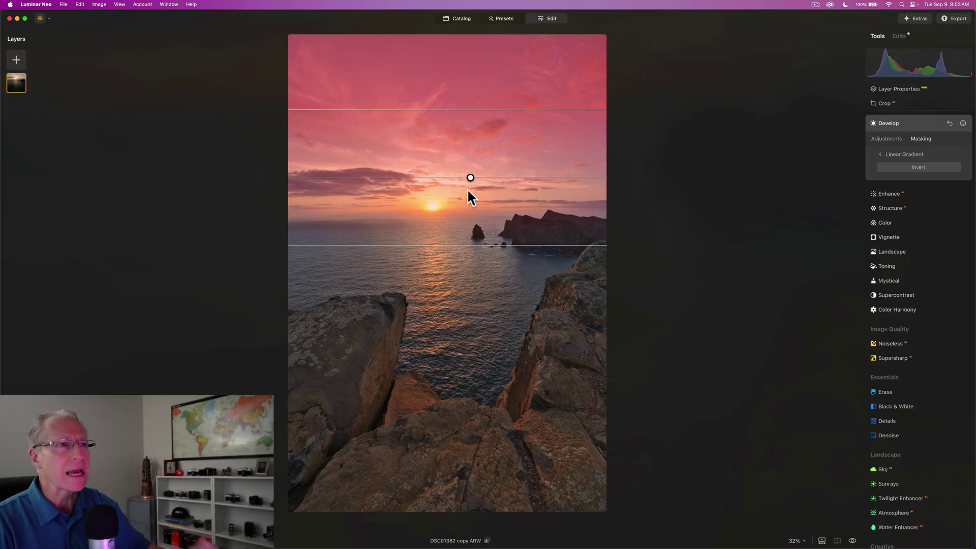
left_click_drag(472, 178, 471, 168)
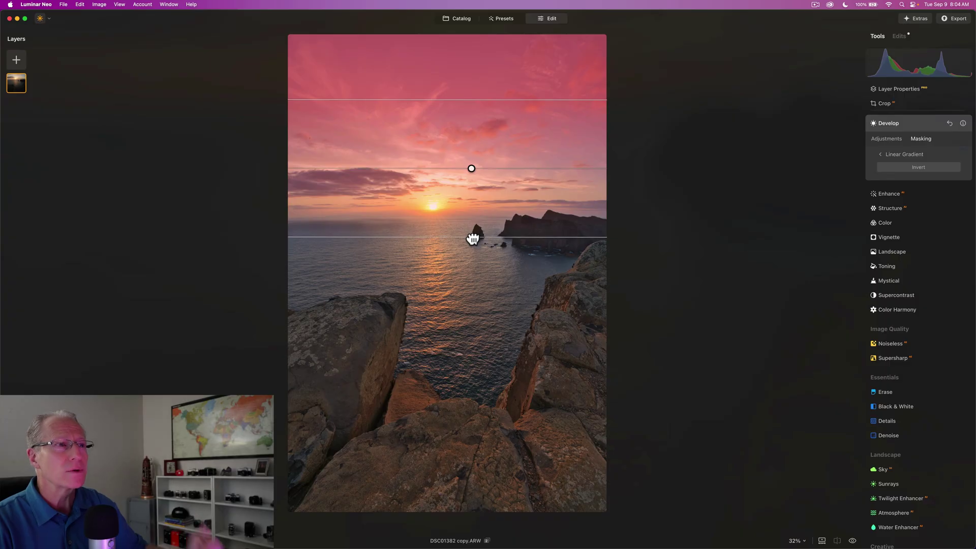
left_click_drag(473, 238, 473, 240)
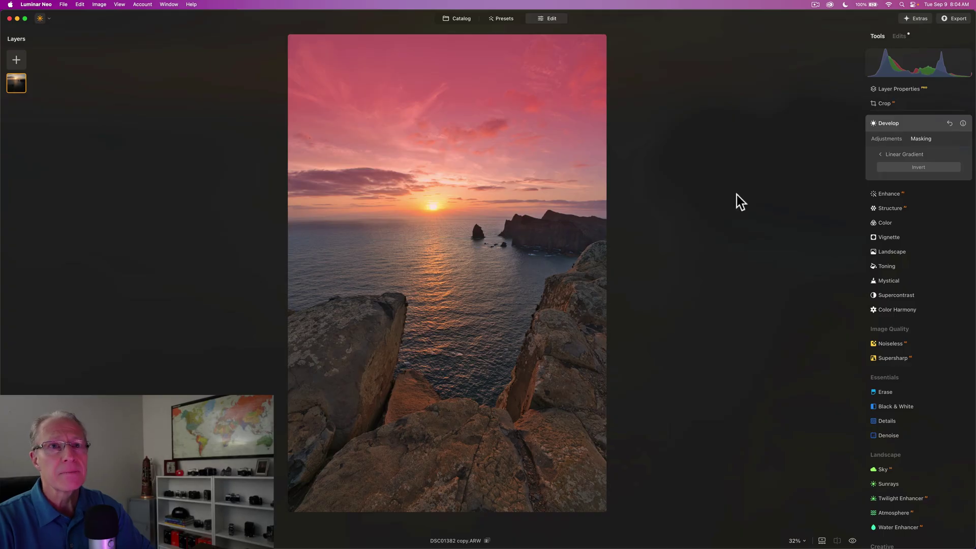
Set the sky layer's Exposure to -0.42 and Tint to 28, then toggle it to compare.
left_click(881, 138)
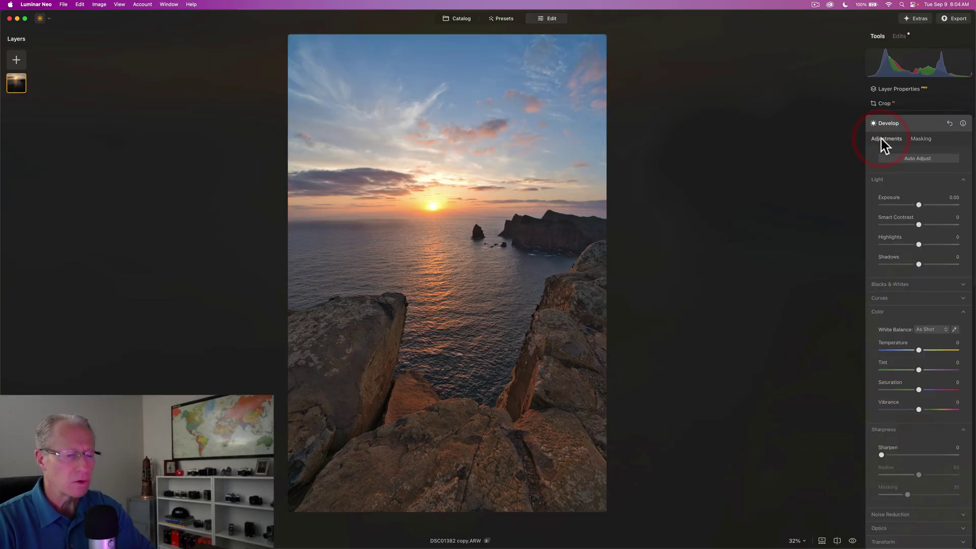
left_click(918, 204)
left_click_drag(918, 204, 914, 205)
left_click(916, 205)
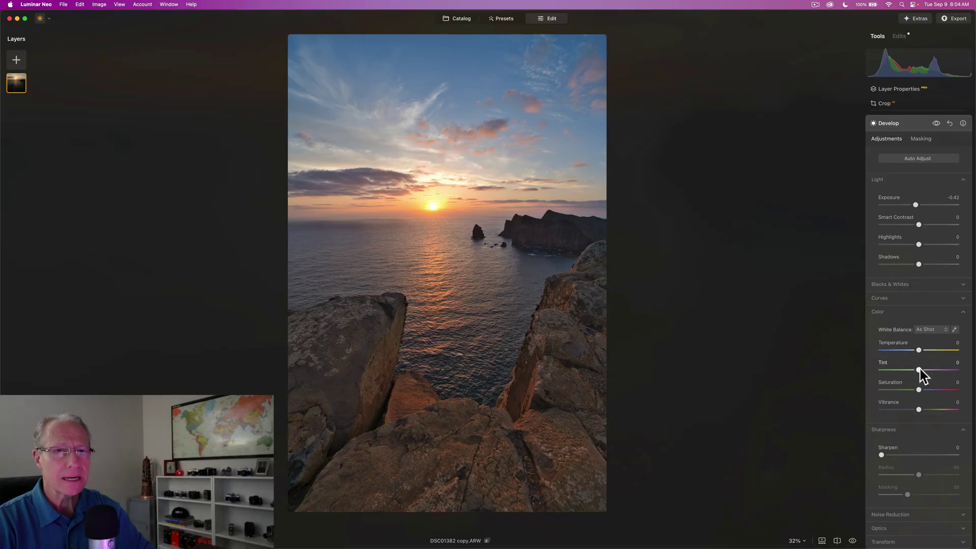
left_click_drag(921, 369, 924, 370)
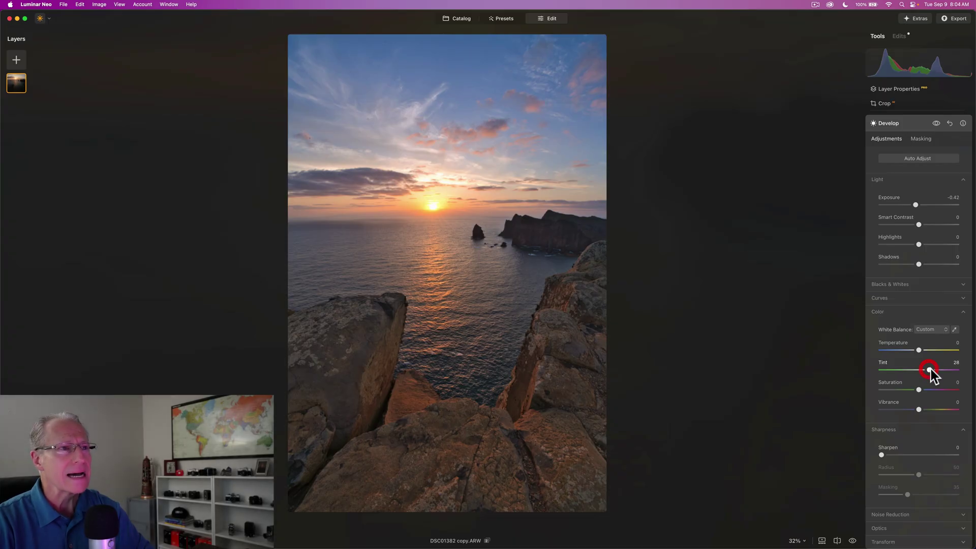
left_click(936, 123)
left_click(937, 124)
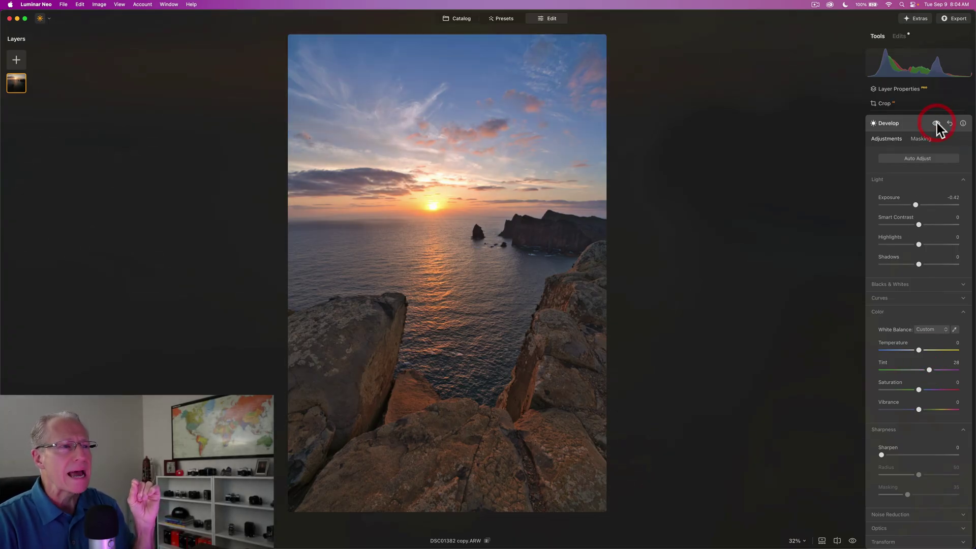
Collapse the Develop panel to bring back the full Tools list.
left_click(910, 123)
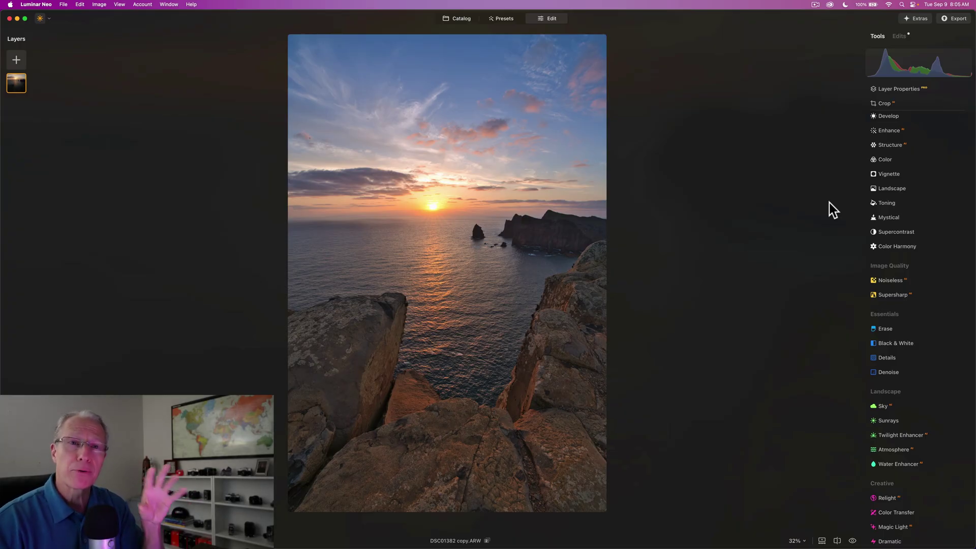
Set Color Harmony to Brilliance 15 and Warmth 10, with Split Color Warmth at Warm 10 and Cool -12.
left_click(891, 246)
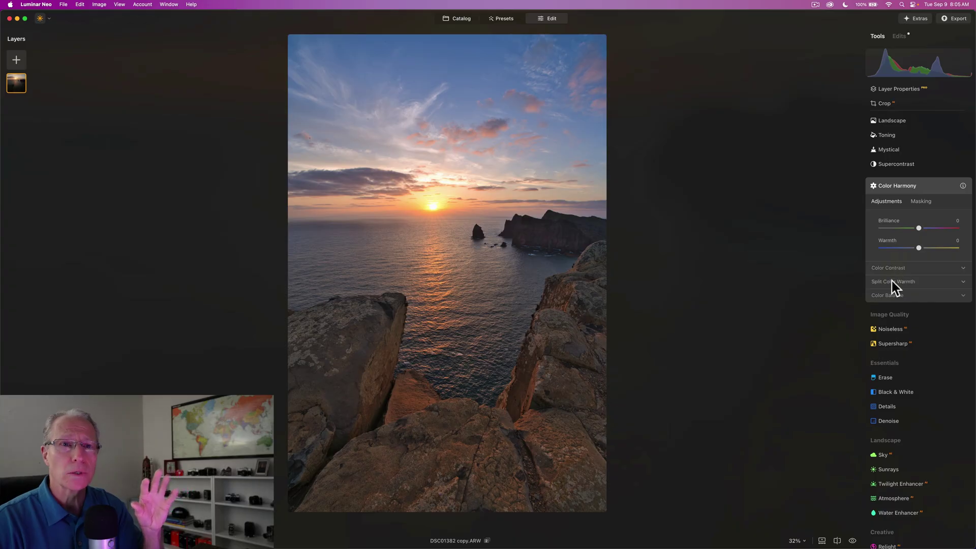
left_click(892, 282)
left_click(883, 350)
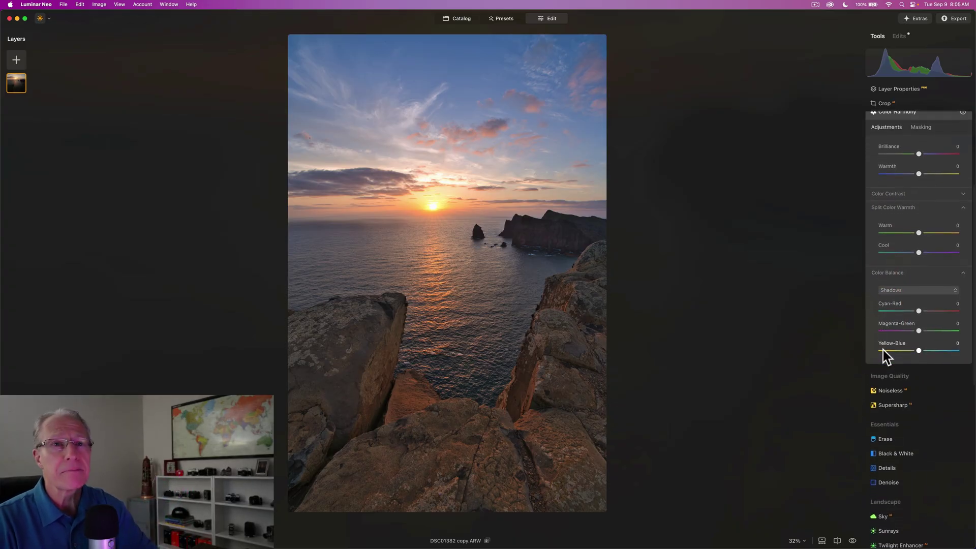
scroll(883, 350, "up", 2)
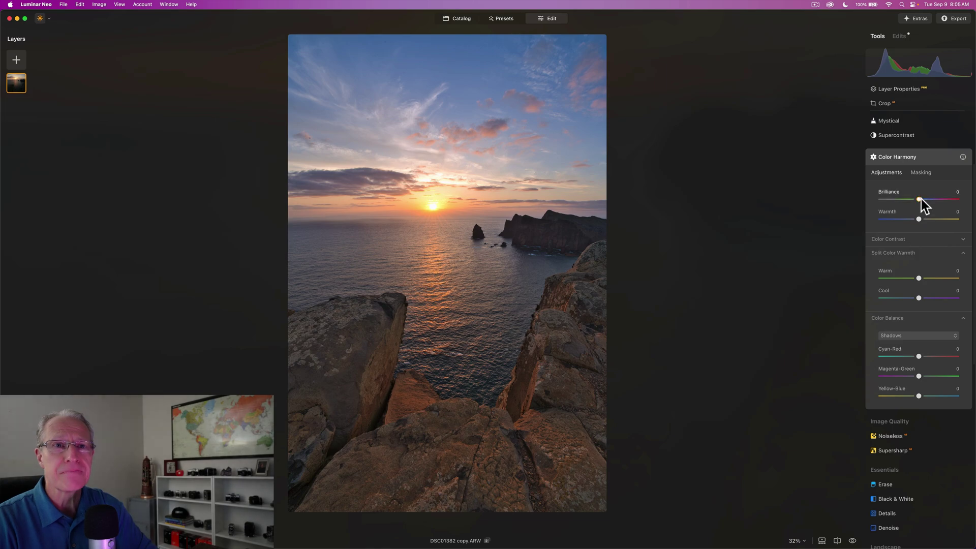
left_click_drag(922, 199, 923, 219)
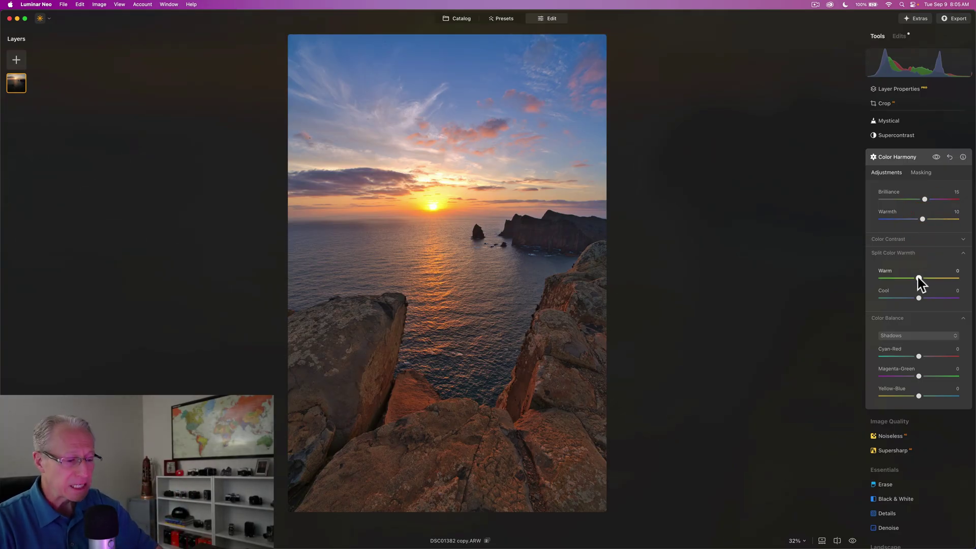
left_click_drag(918, 278, 914, 298)
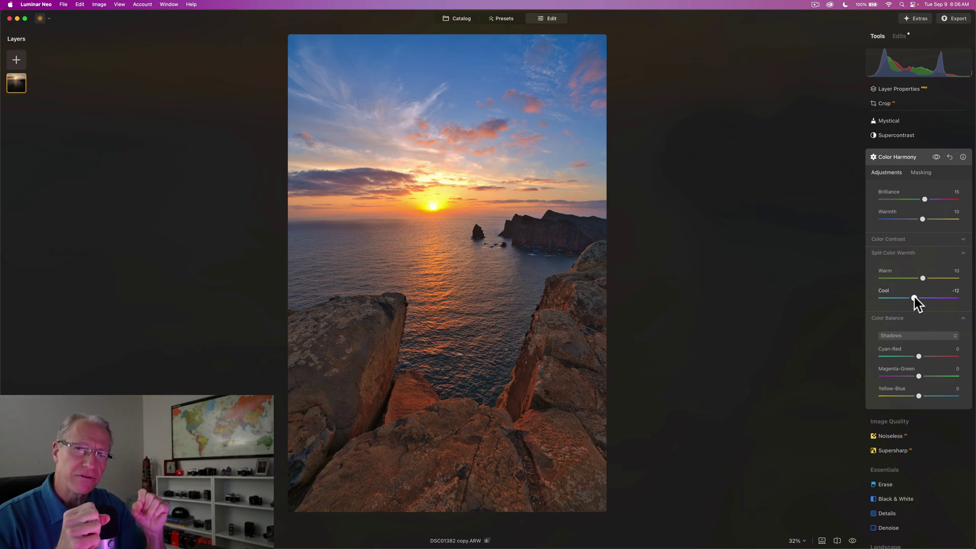
Nudge the shadows' colour balance toward blue, and set the highlights to Cyan-Red 6 and Magenta-Green -5.
scroll(907, 348, "down", 2)
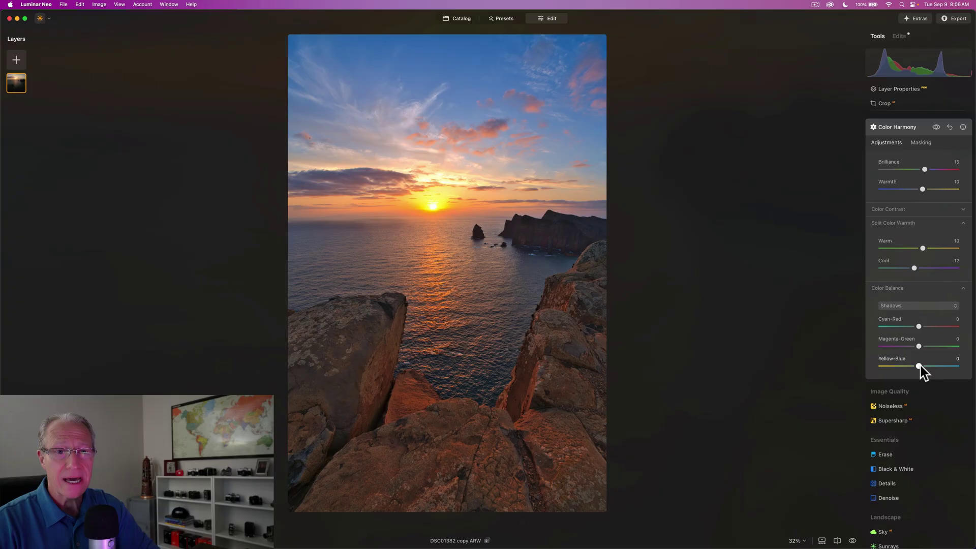
left_click_drag(920, 366, 925, 364)
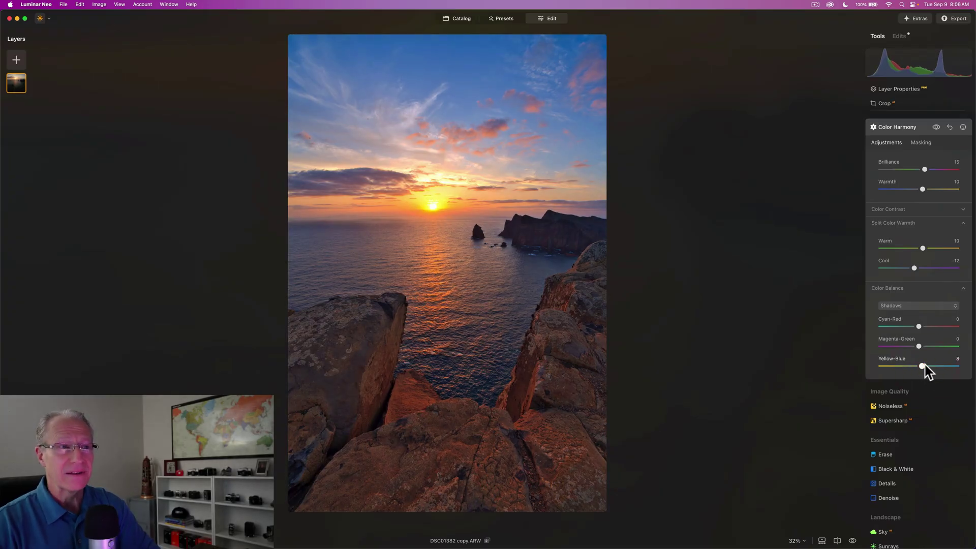
left_click(908, 307)
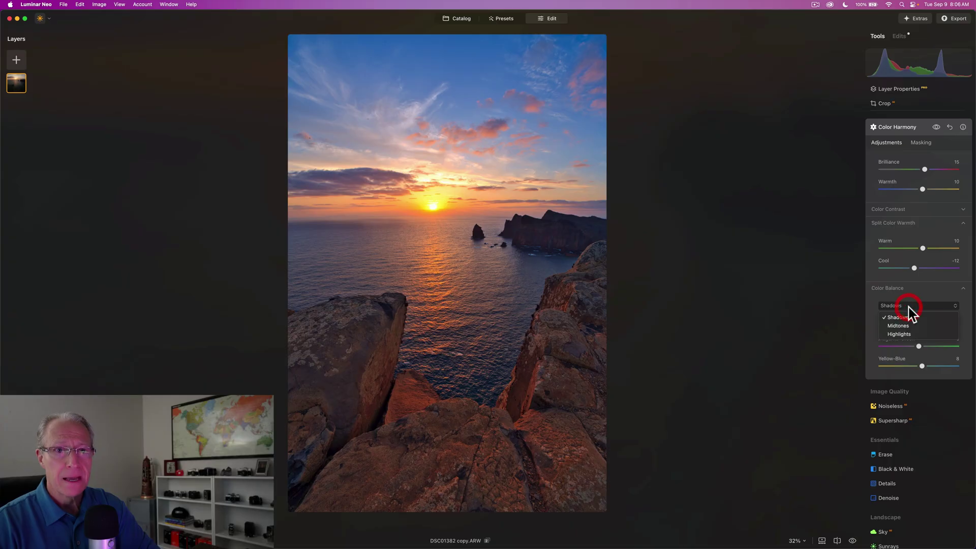
left_click(905, 335)
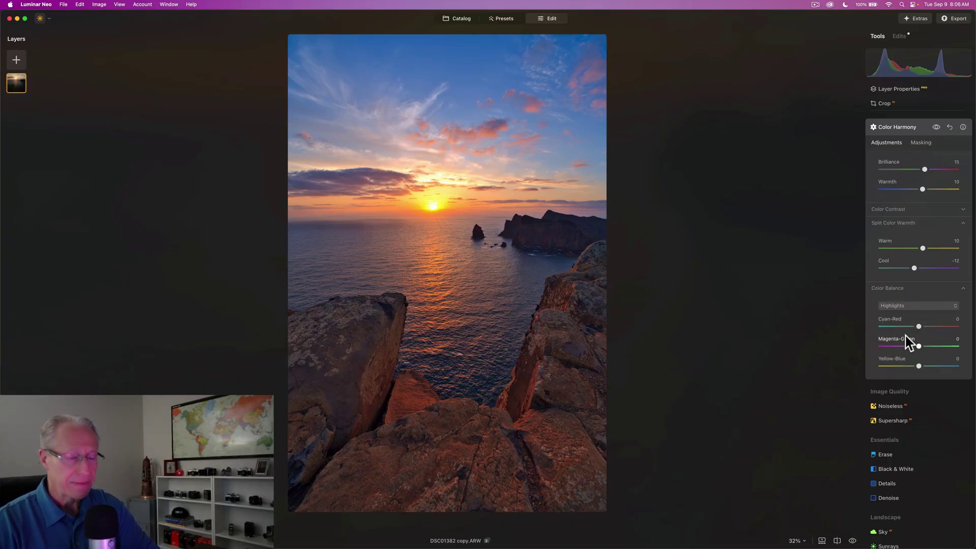
left_click_drag(919, 326, 922, 327)
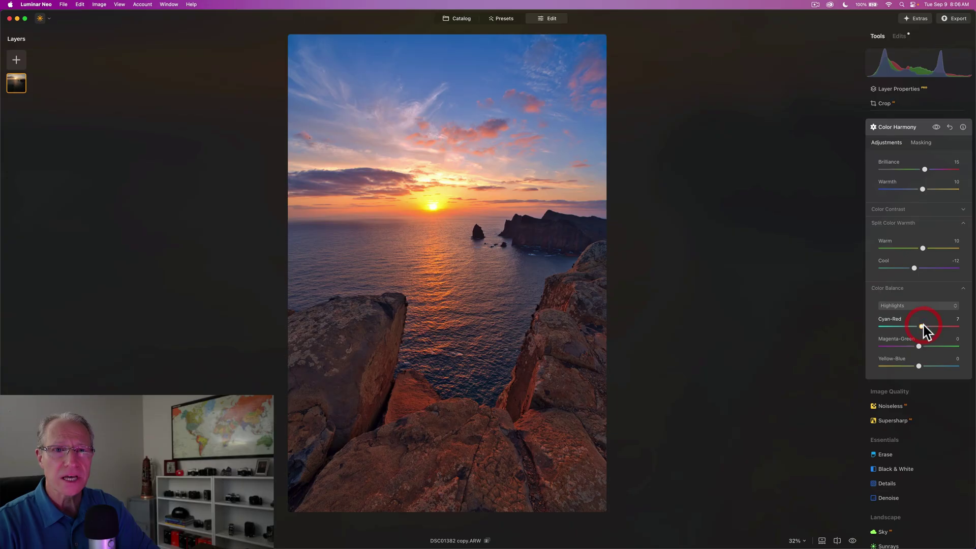
left_click_drag(922, 326, 922, 326)
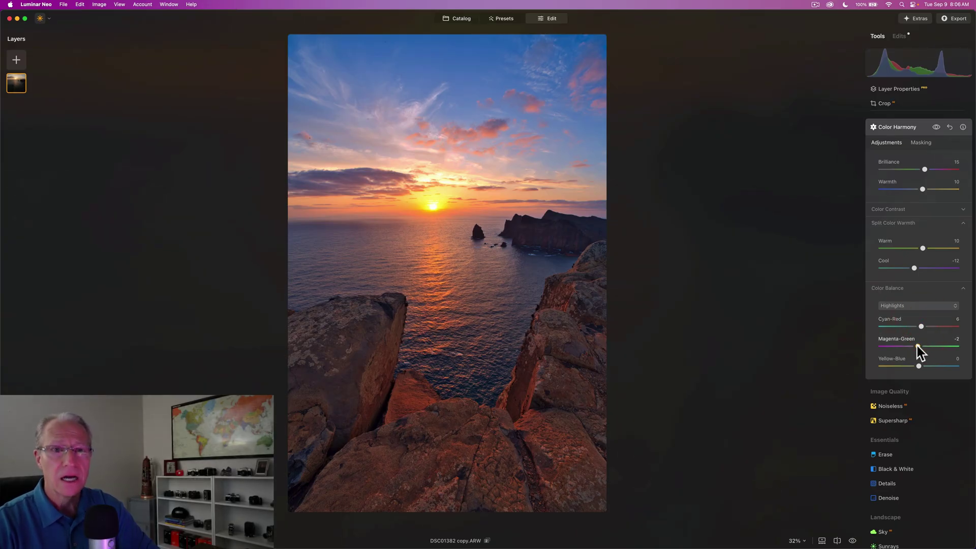
left_click_drag(917, 346, 916, 346)
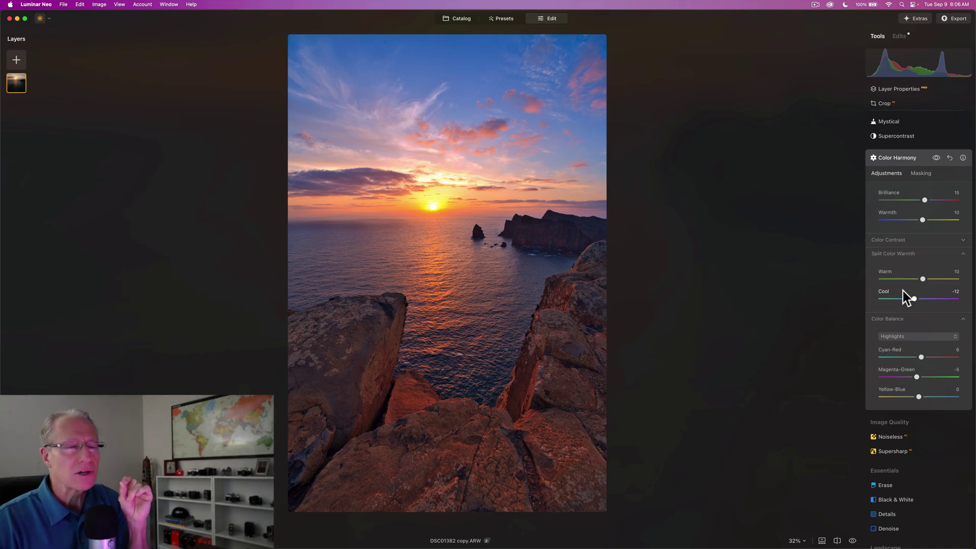
Compare the photo with Color Harmony off and on, then show its masking options.
left_click(937, 157)
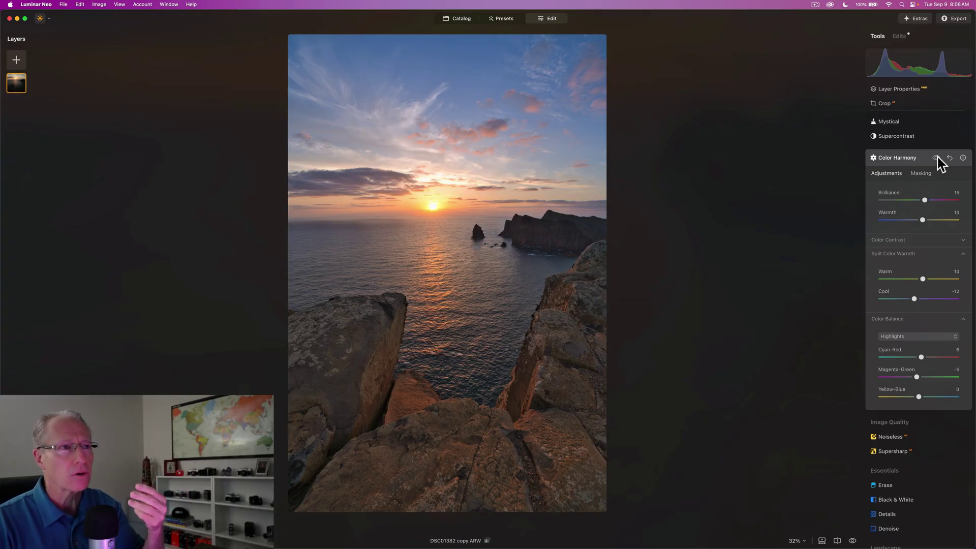
left_click(937, 158)
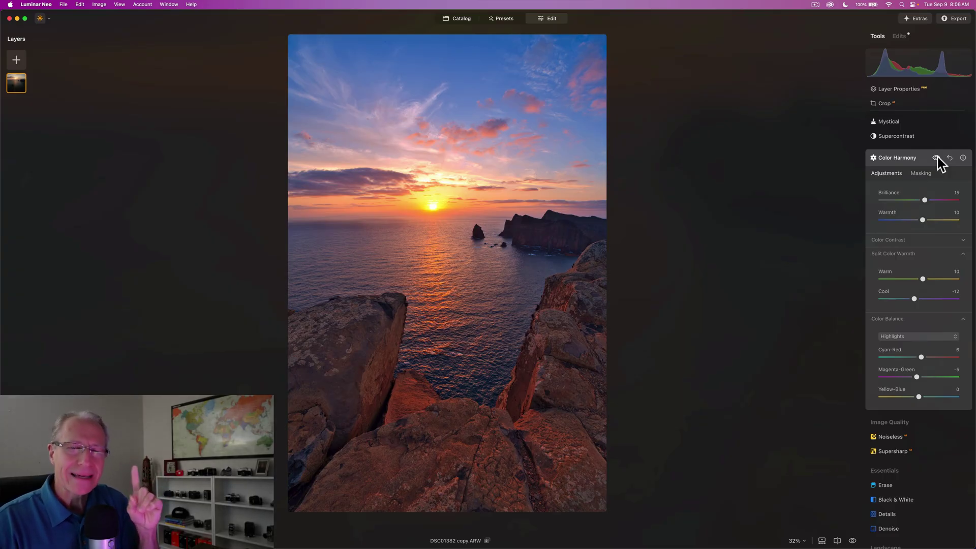
left_click(926, 174)
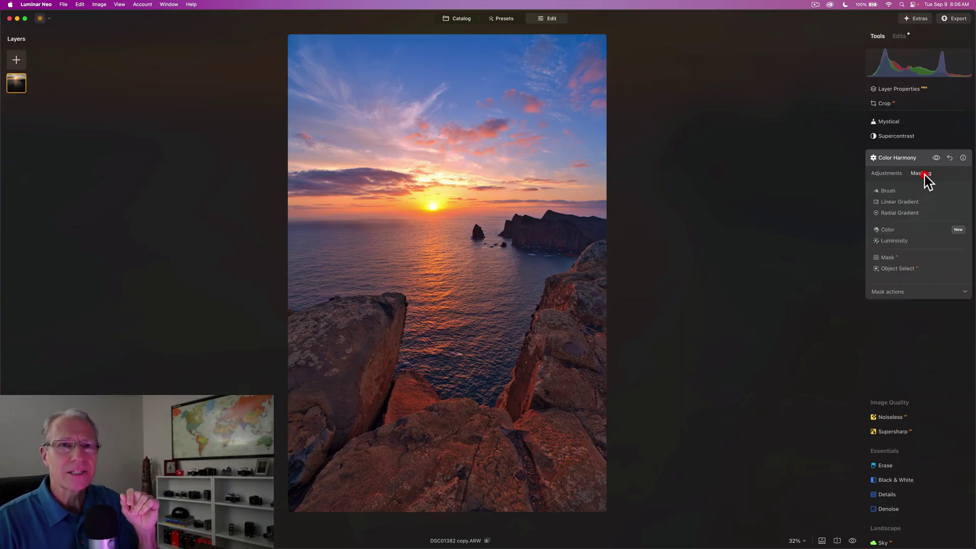
Add a Luminosity mask to Color Harmony and narrow its luminance range to the bright sunset sky.
left_click(902, 241)
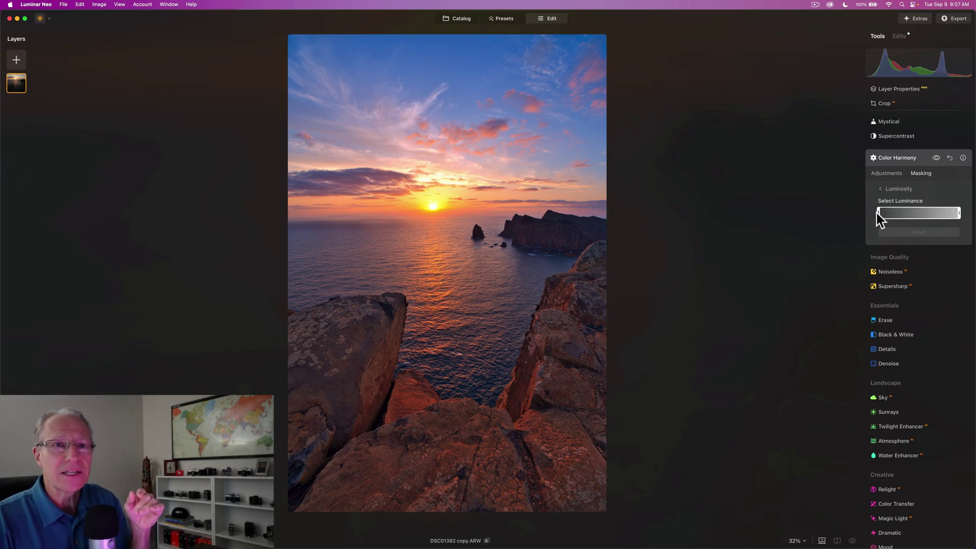
left_click_drag(878, 212, 904, 212)
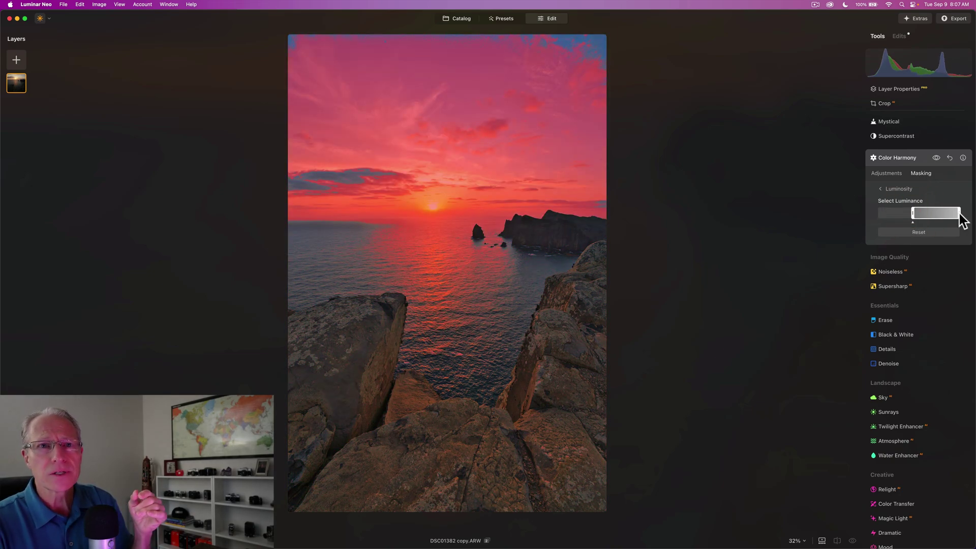
left_click_drag(960, 215, 931, 213)
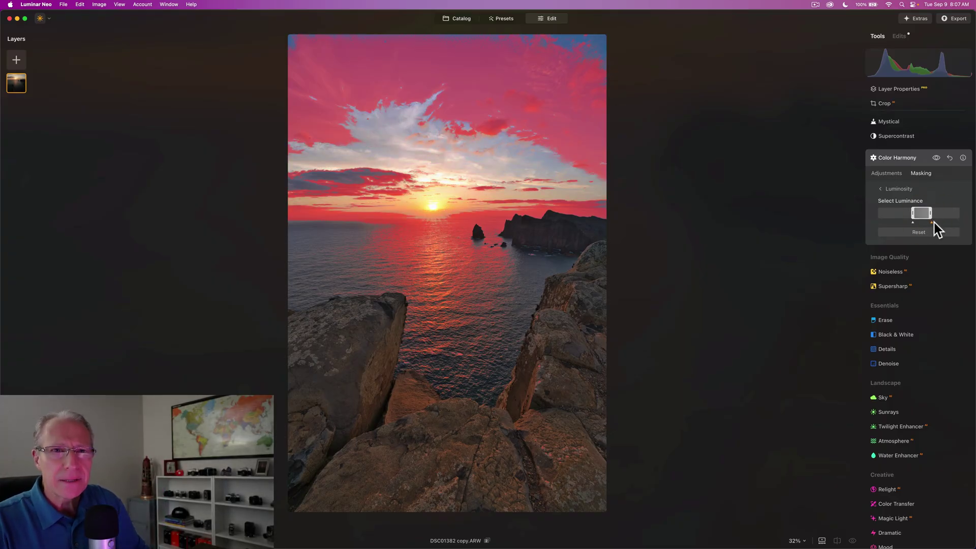
left_click_drag(935, 223, 949, 221)
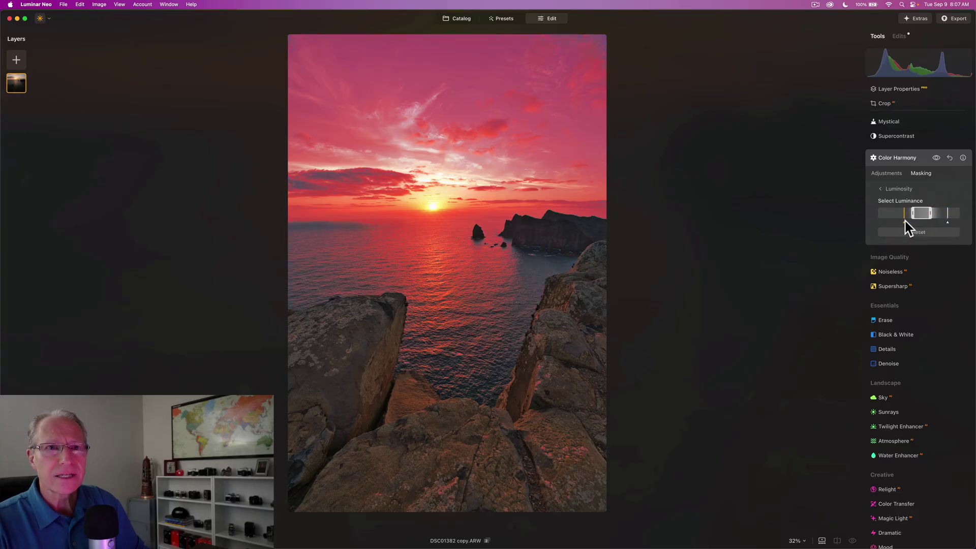
Widen the luminance range into darker rocks, lower its upper limit slightly, and return to the sliders.
left_click_drag(910, 221, 902, 221)
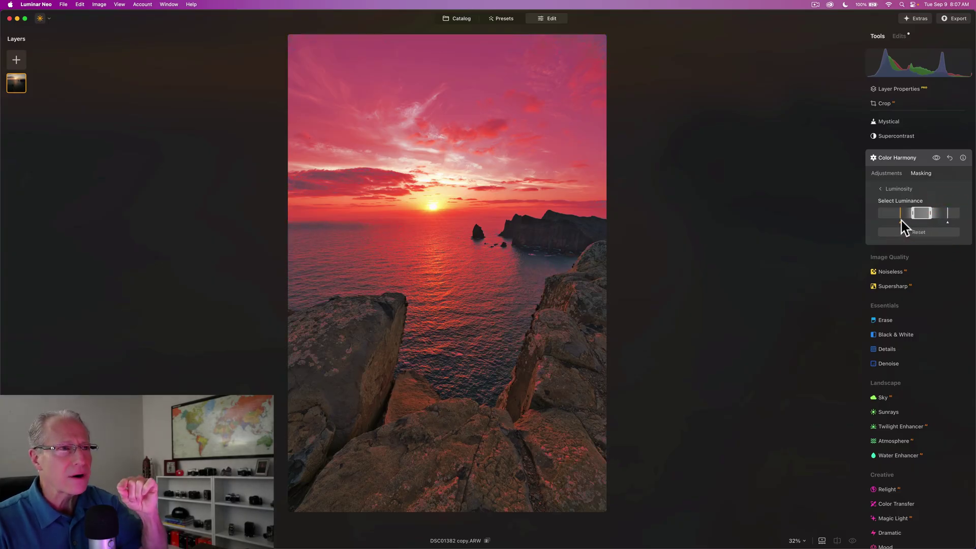
left_click(901, 221)
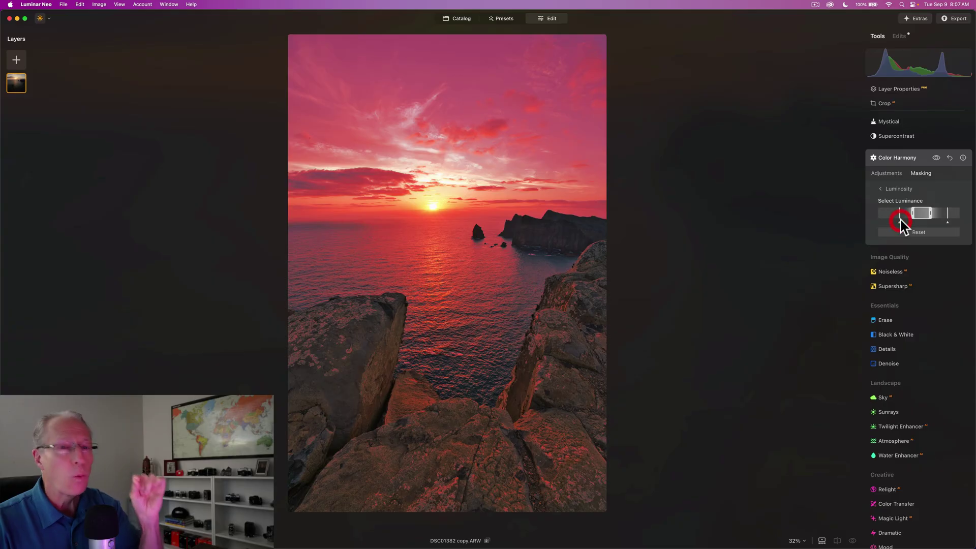
left_click_drag(919, 212, 923, 218)
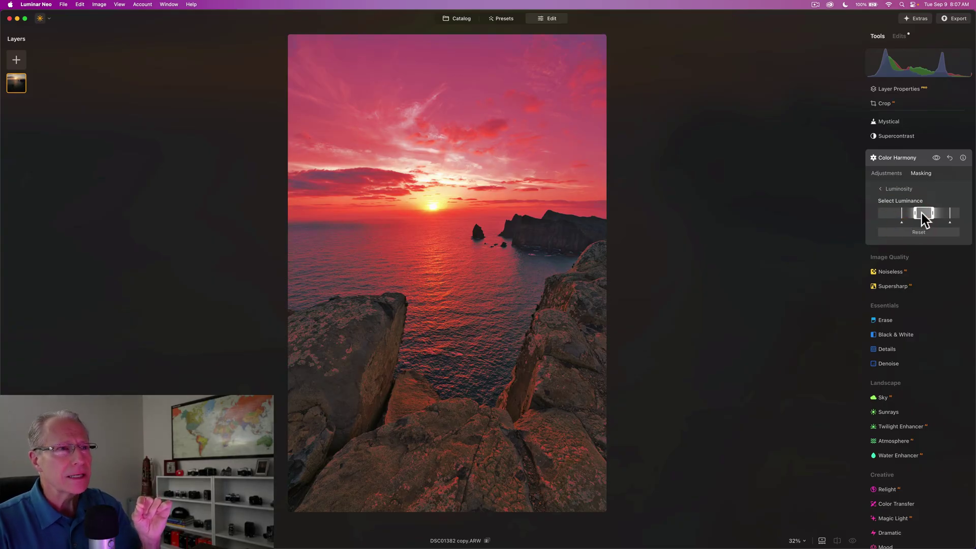
left_click(923, 218)
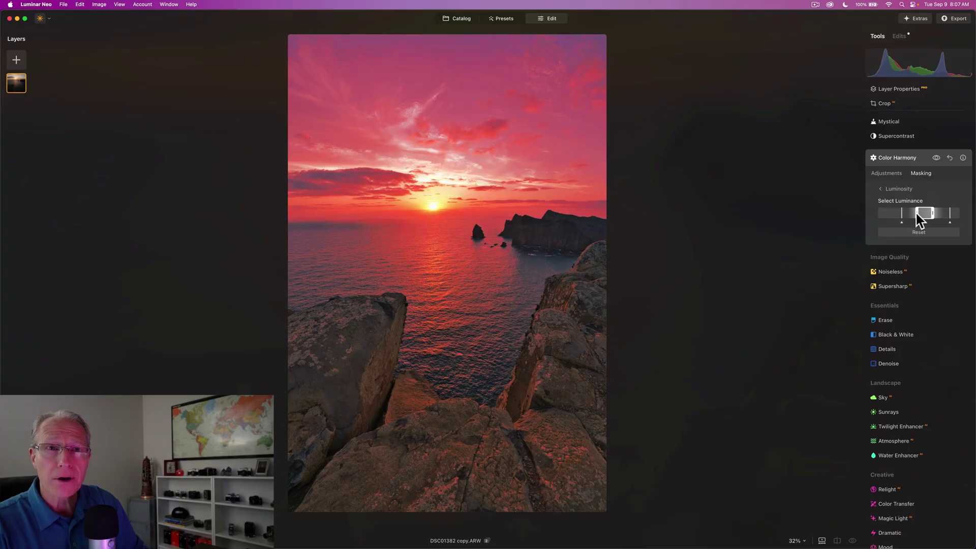
left_click(949, 224)
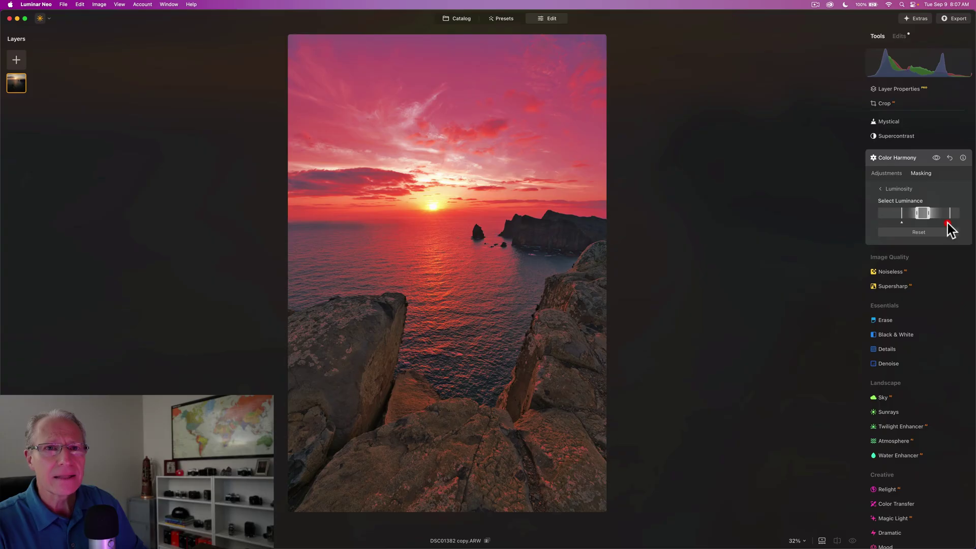
left_click_drag(949, 224, 946, 224)
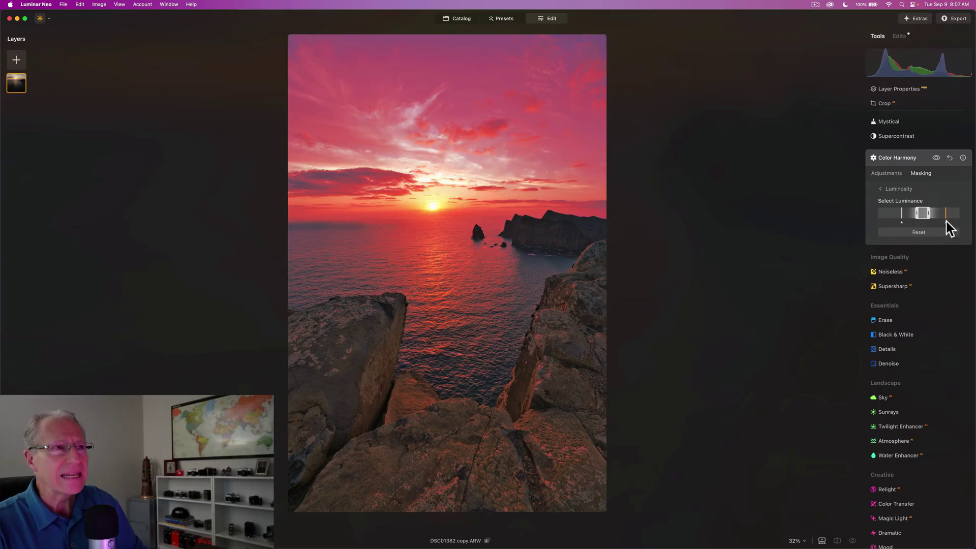
left_click(949, 223)
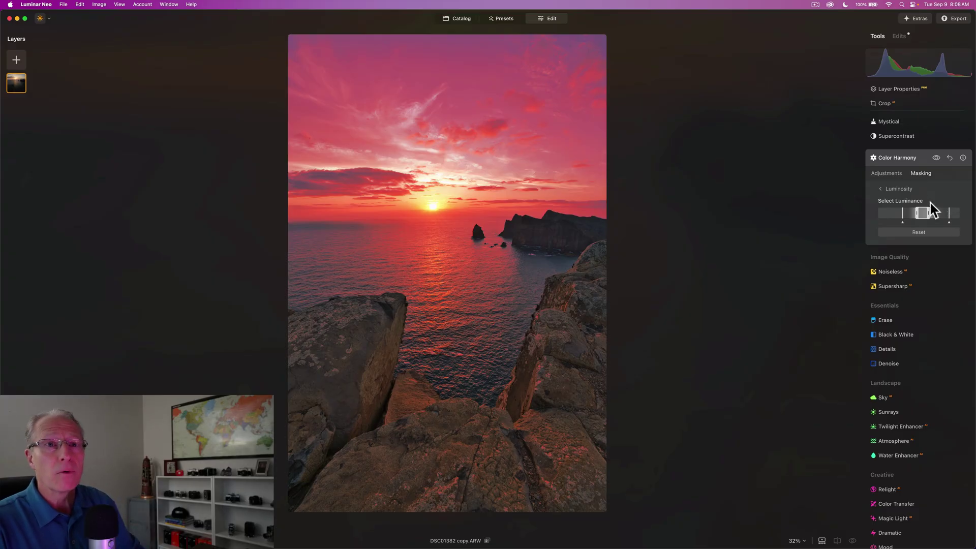
left_click(895, 174)
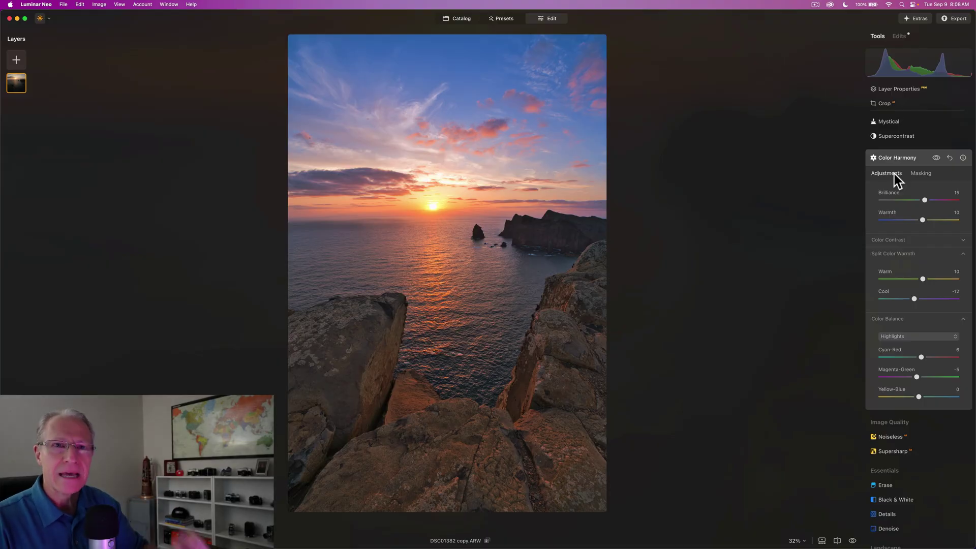
Check the Color Harmony effect, collapse it, and start a new Develop adjustment.
left_click(937, 158)
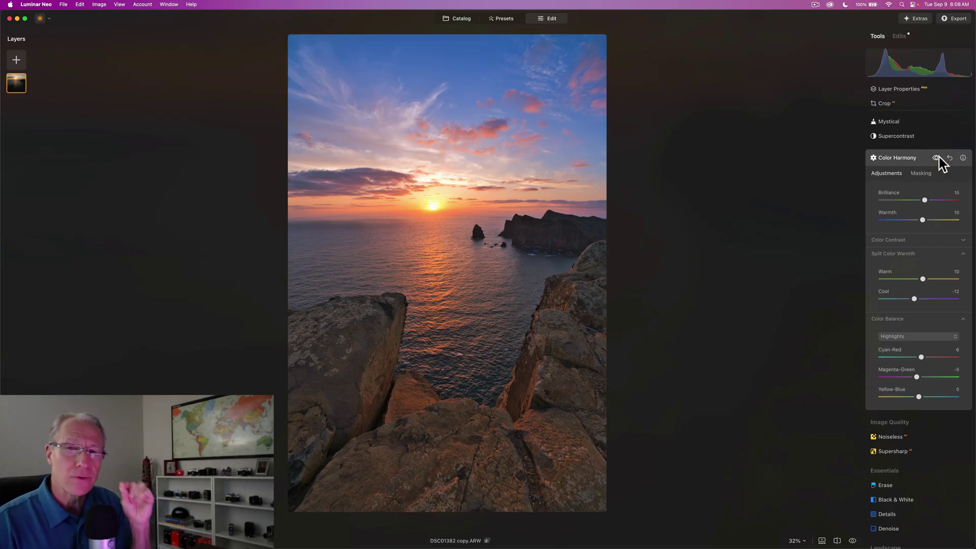
left_click(914, 157)
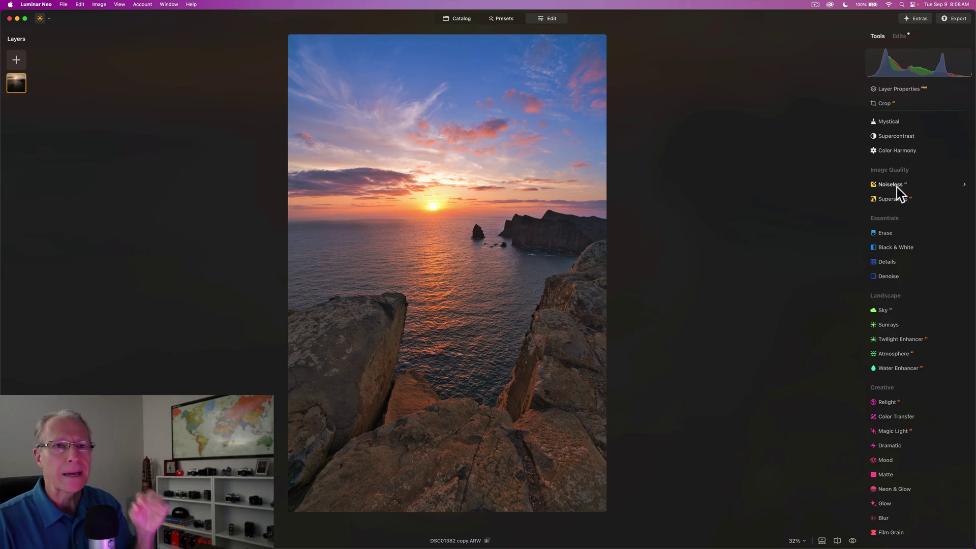
scroll(898, 187, "up", 4)
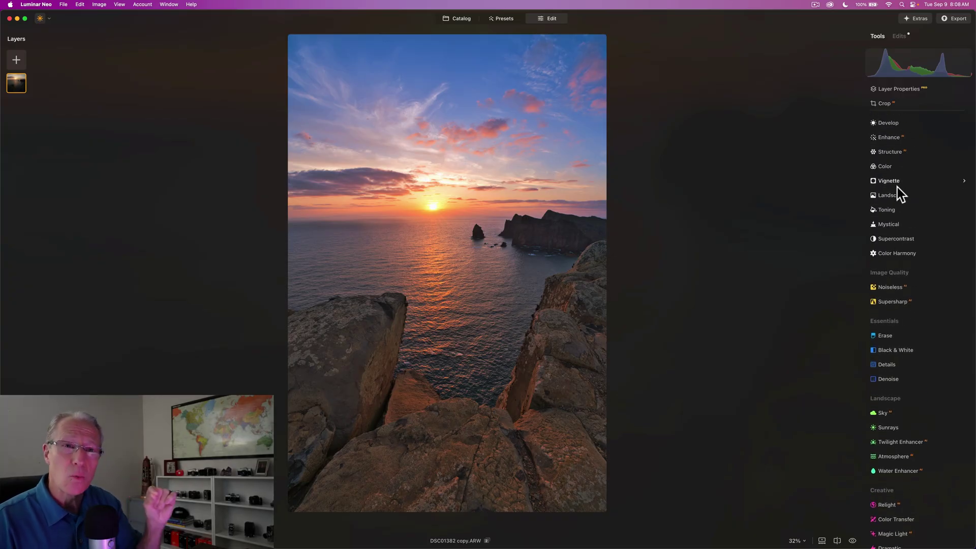
left_click(898, 126)
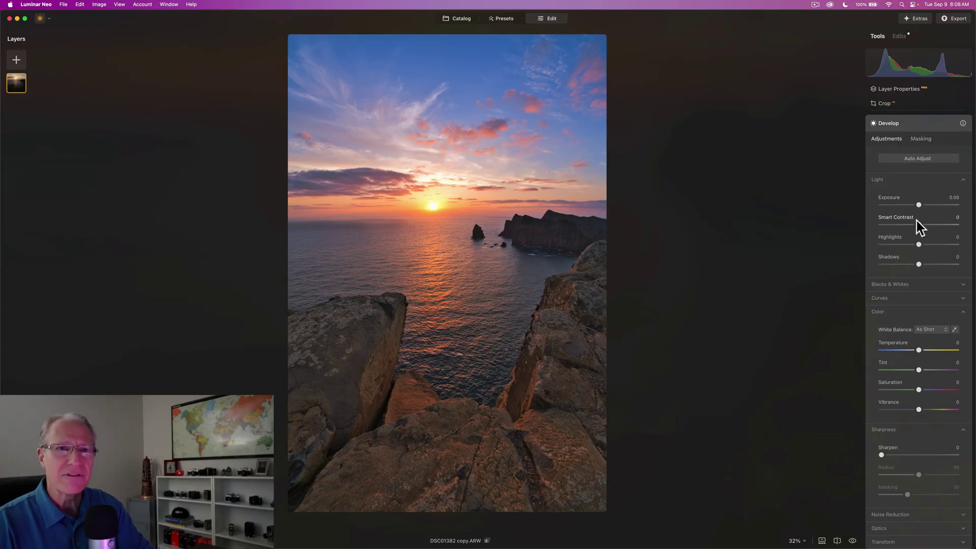
Raise Develop's Smart Contrast to 35 and Highlights to -15, compare before and after, and collapse Develop.
left_click_drag(921, 224, 930, 225)
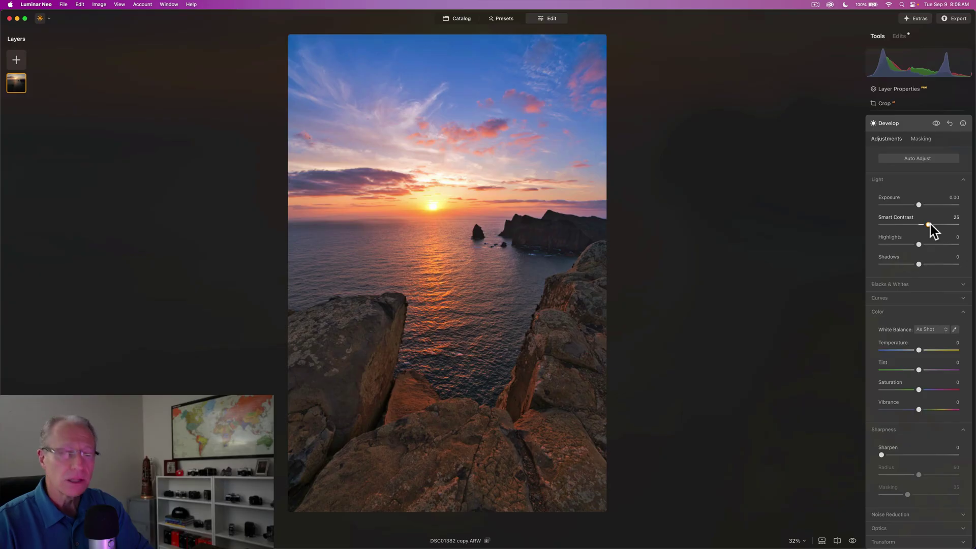
left_click_drag(932, 224, 911, 245)
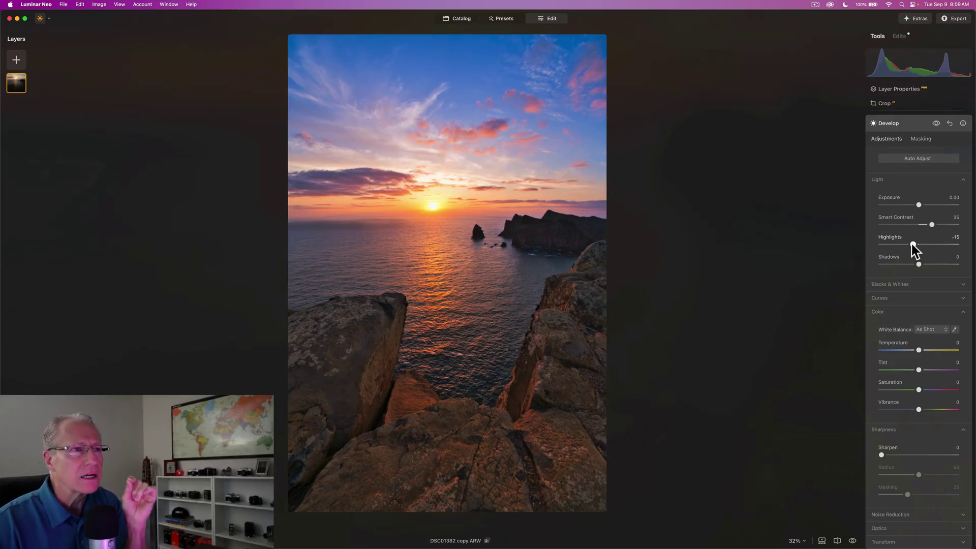
left_click(937, 125)
left_click(937, 124)
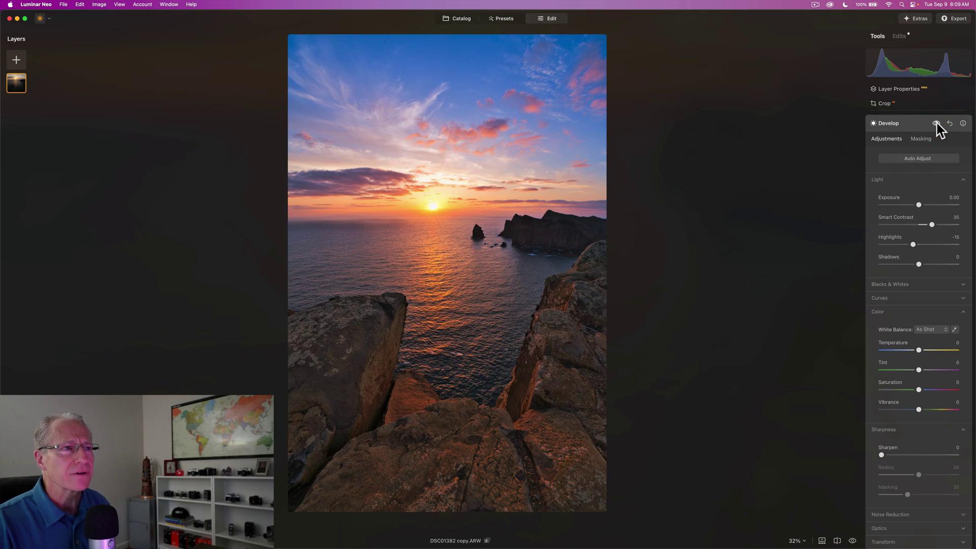
left_click(909, 123)
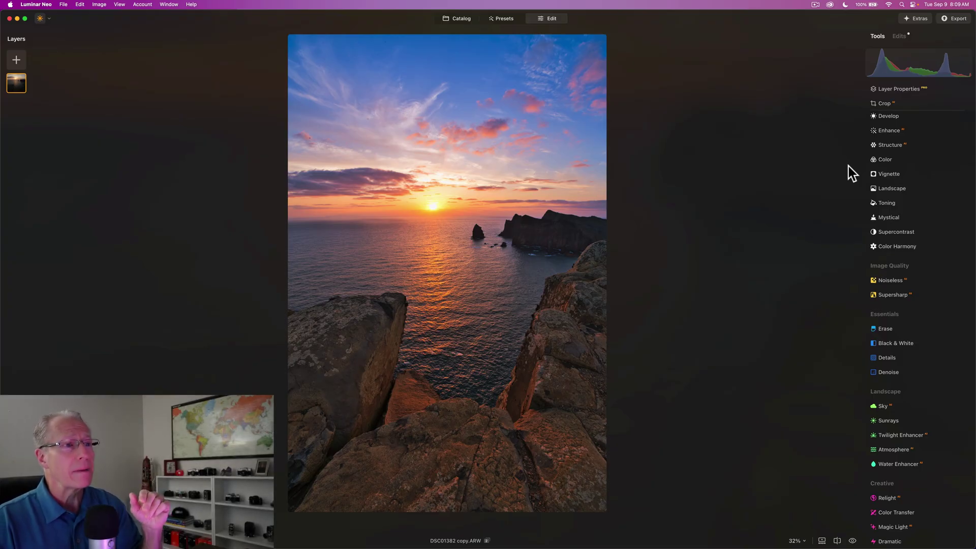
key("backslash")
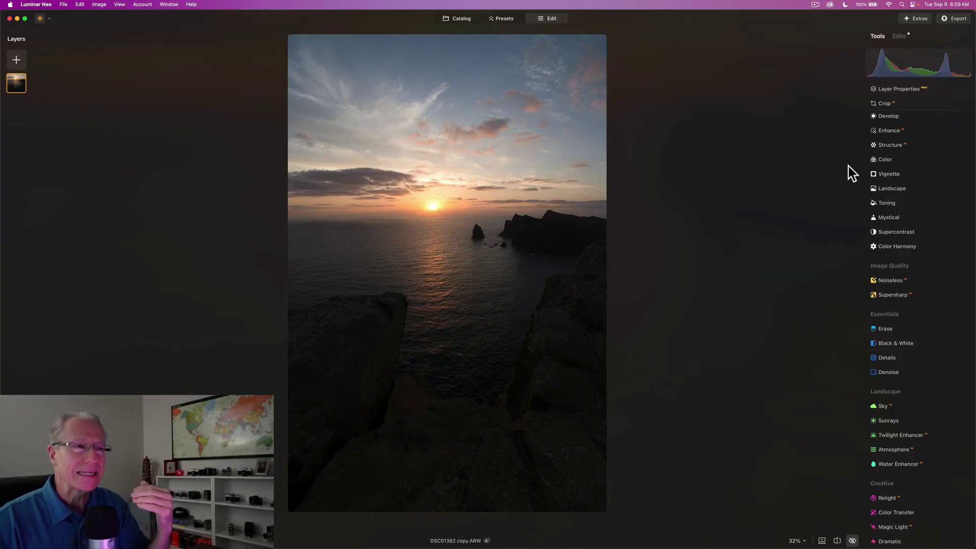
key("backslash")
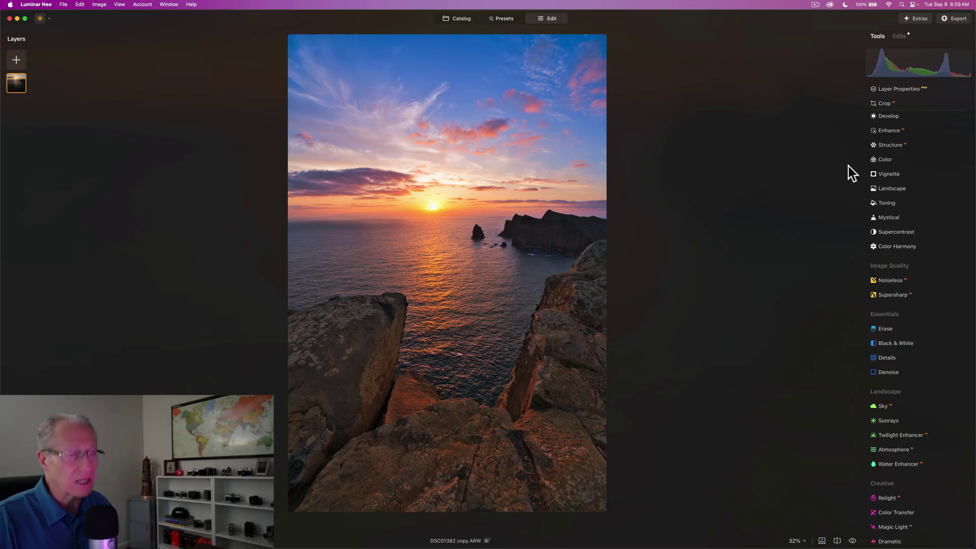
key("backslash")
key("backslash")
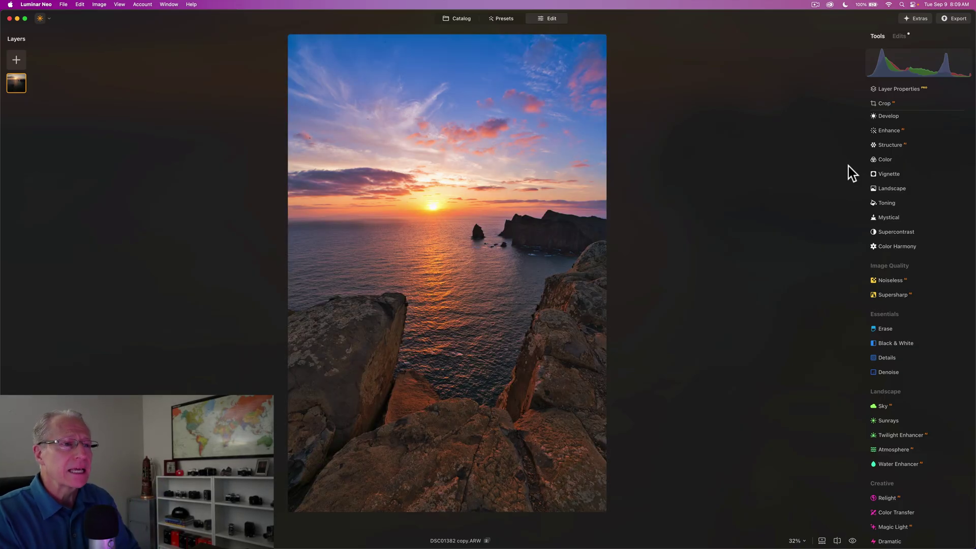